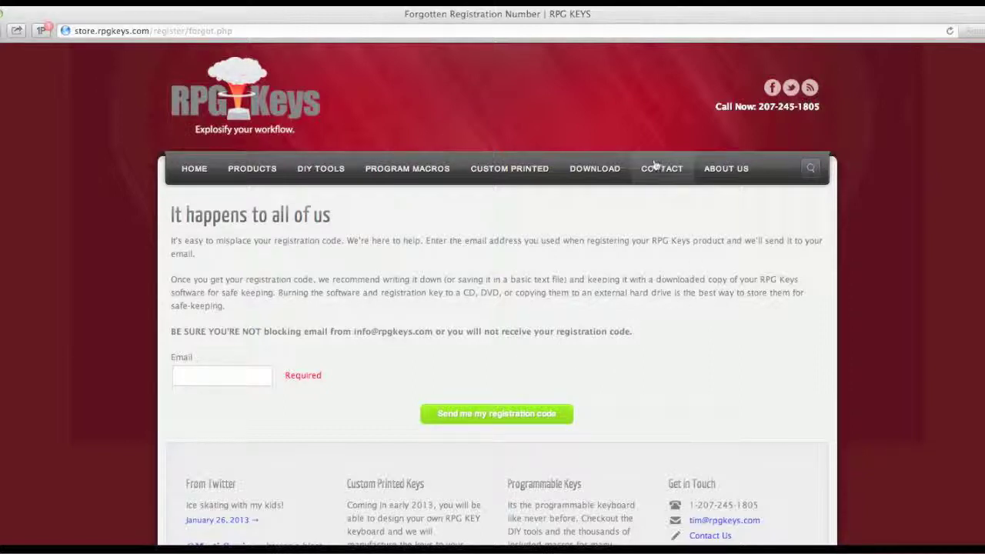
Open the PC-Install Help page and examine its setup steps, install videos and support information.
mouse_move(608, 167)
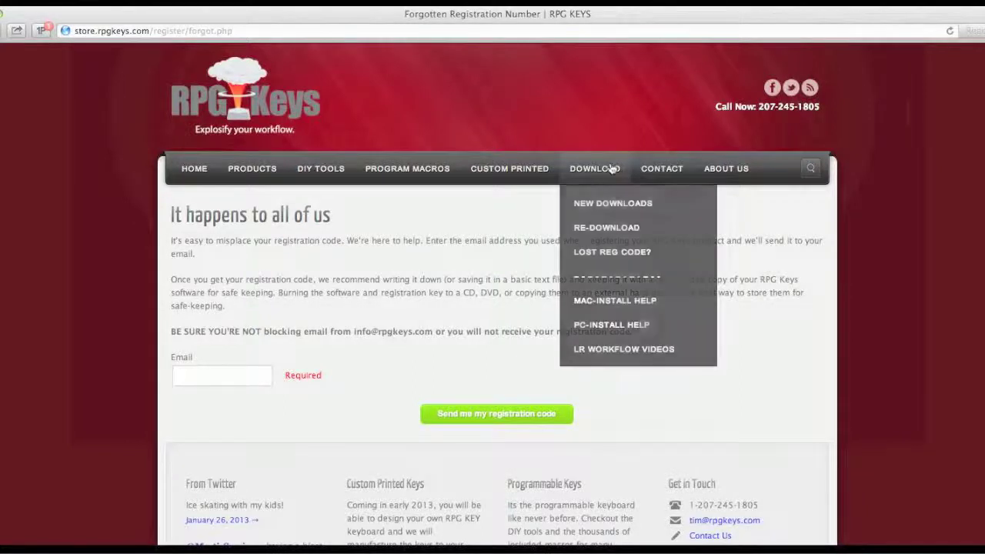
click(620, 328)
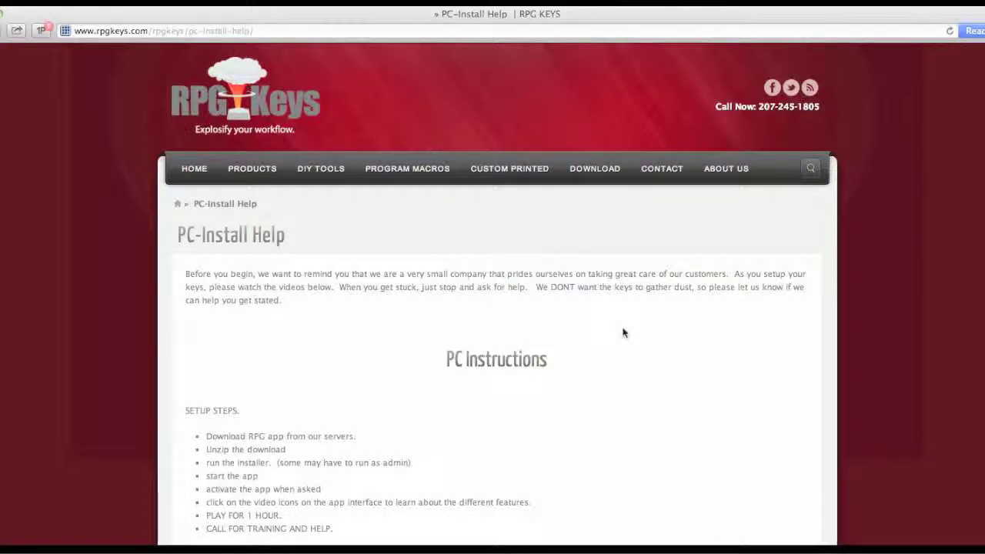
scroll(623, 333, down, 8)
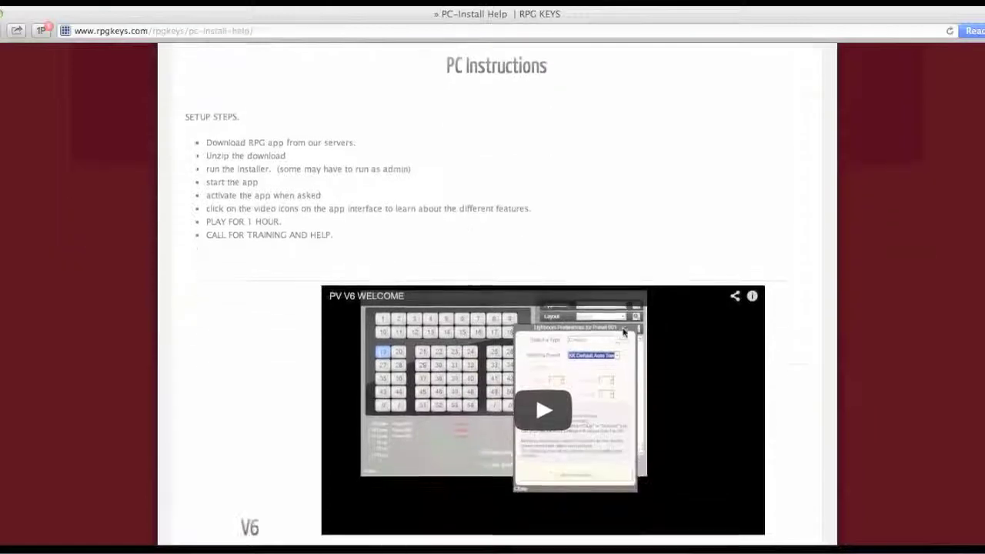
scroll(624, 332, down, 5)
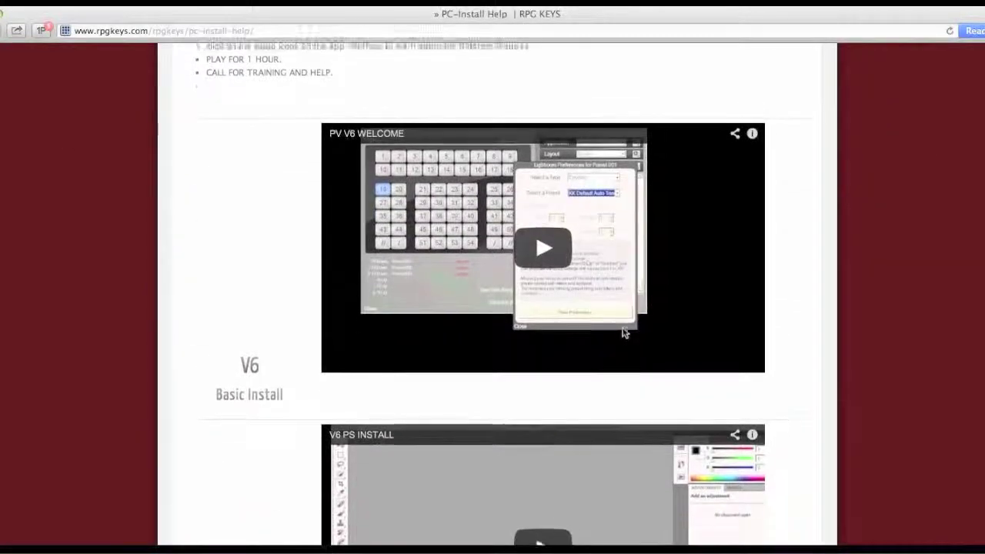
scroll(624, 333, up, 6)
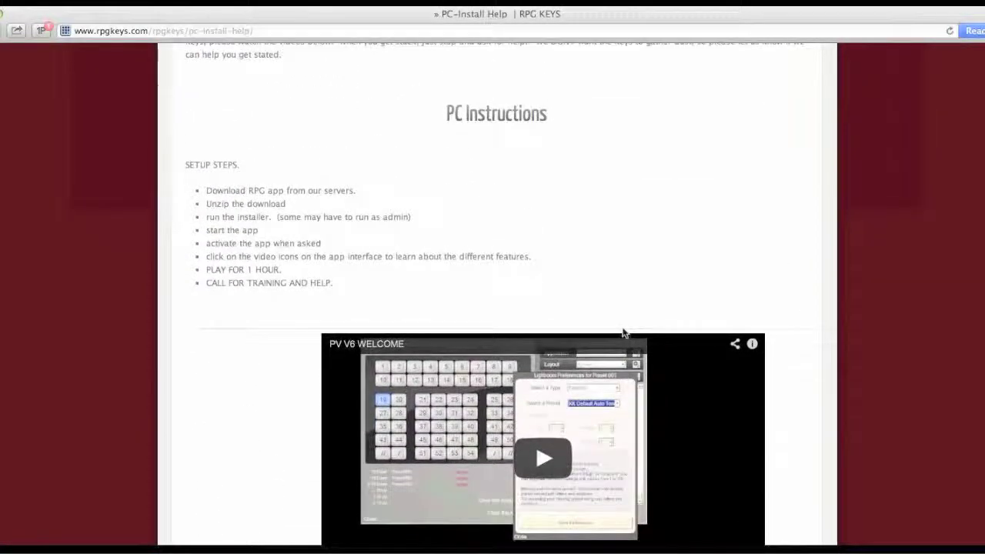
scroll(624, 332, up, 5)
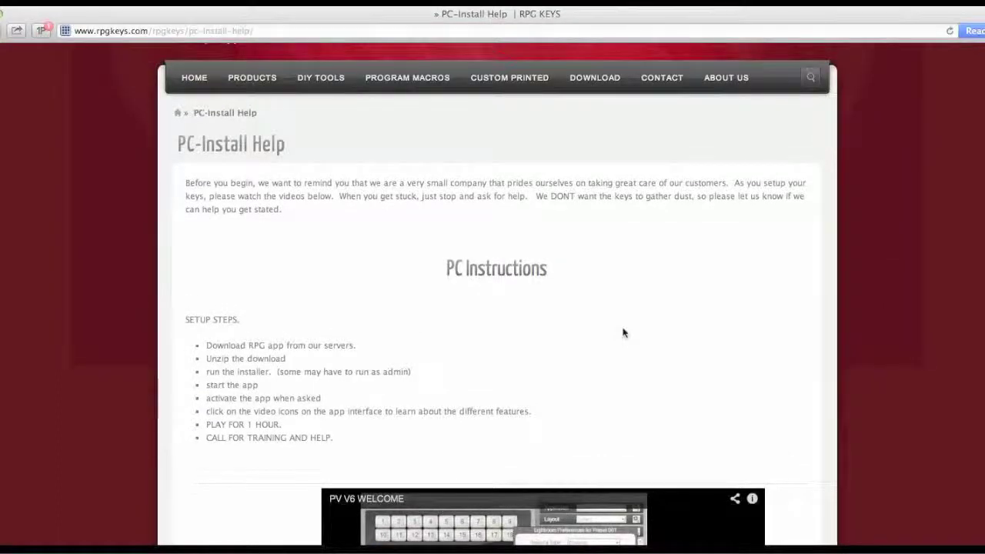
scroll(624, 333, up, 1)
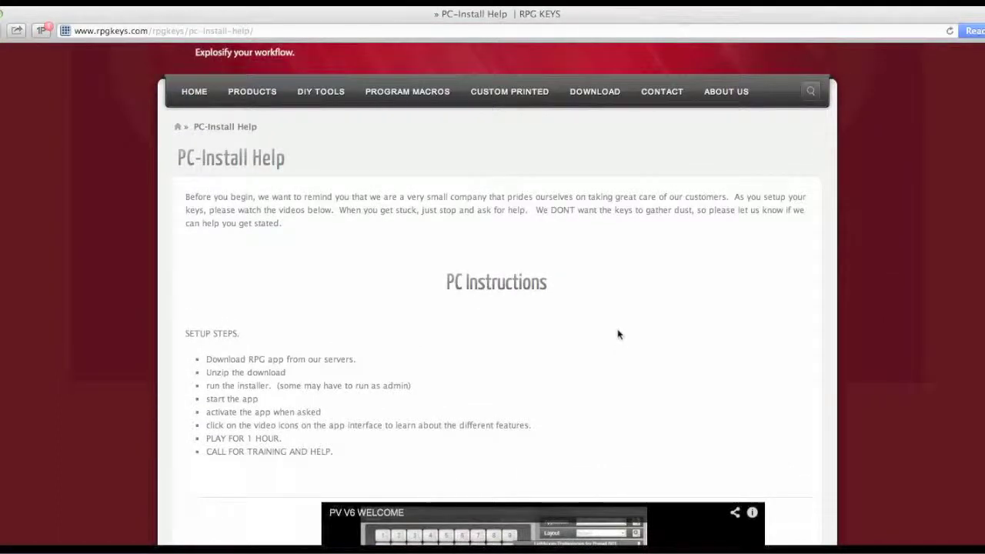
scroll(510, 387, down, 15)
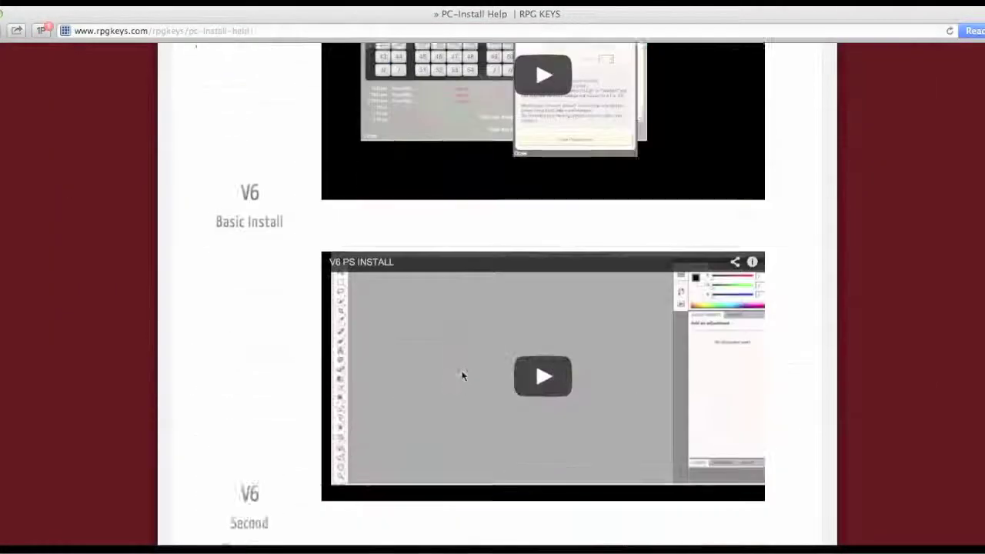
scroll(462, 375, down, 20)
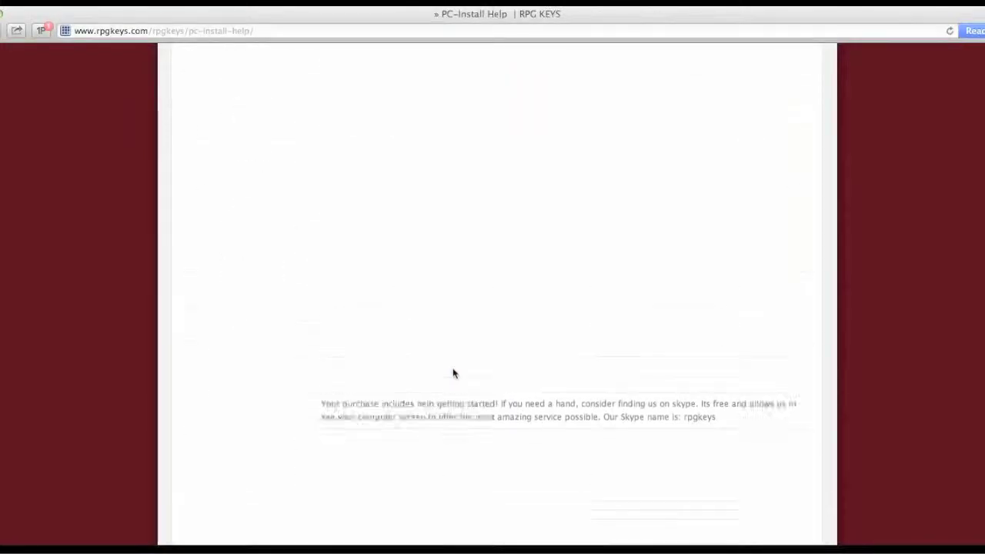
scroll(452, 374, up, 1)
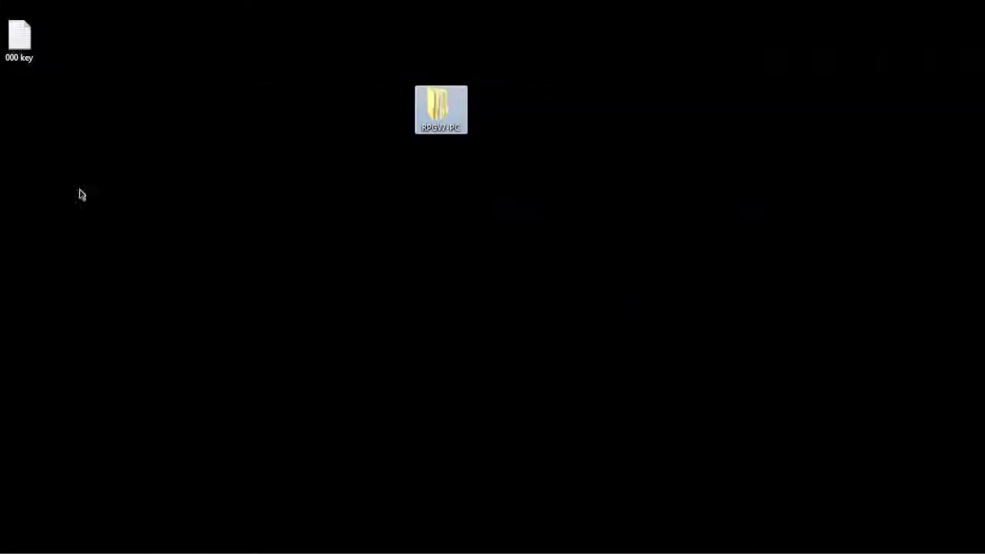
Switch to the Windows desktop, move the RPGV7-PC folder towards the middle, and delete the 000 key file.
drag(433, 103, 486, 246)
click(19, 38)
key(Delete)
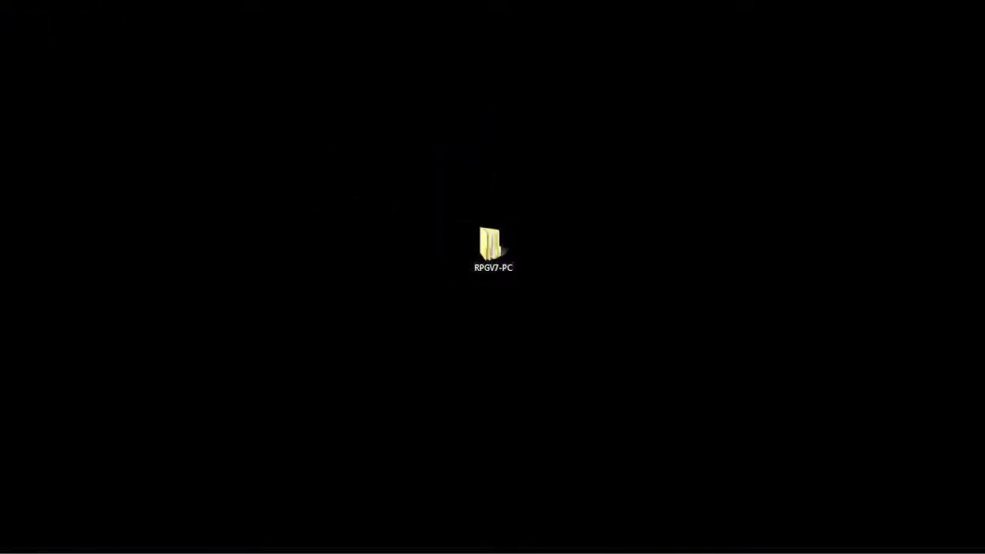
Open the Installer Step 1 folder inside RPGV7-PC and check the run-as-administrator option for RPG Keys v7 Installer.
double_click(487, 232)
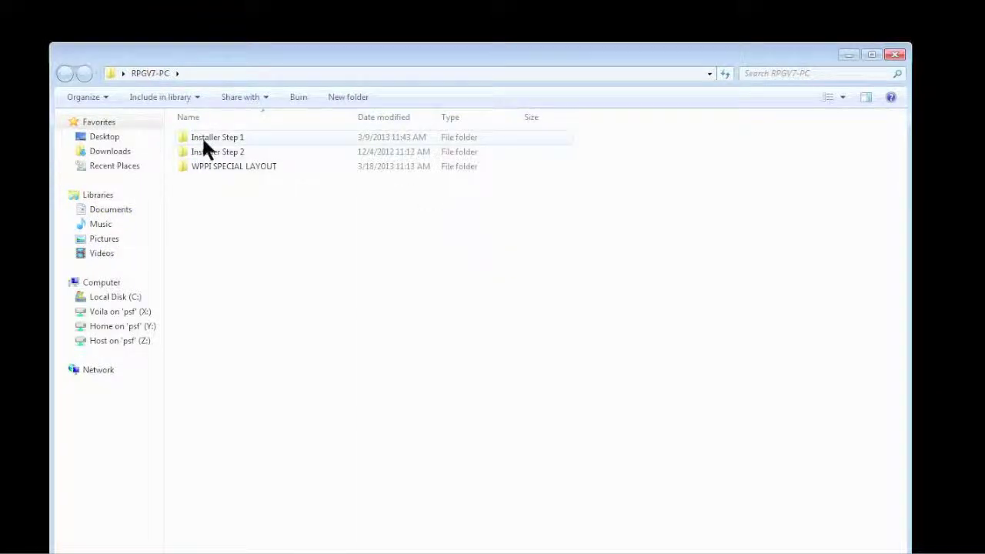
double_click(204, 140)
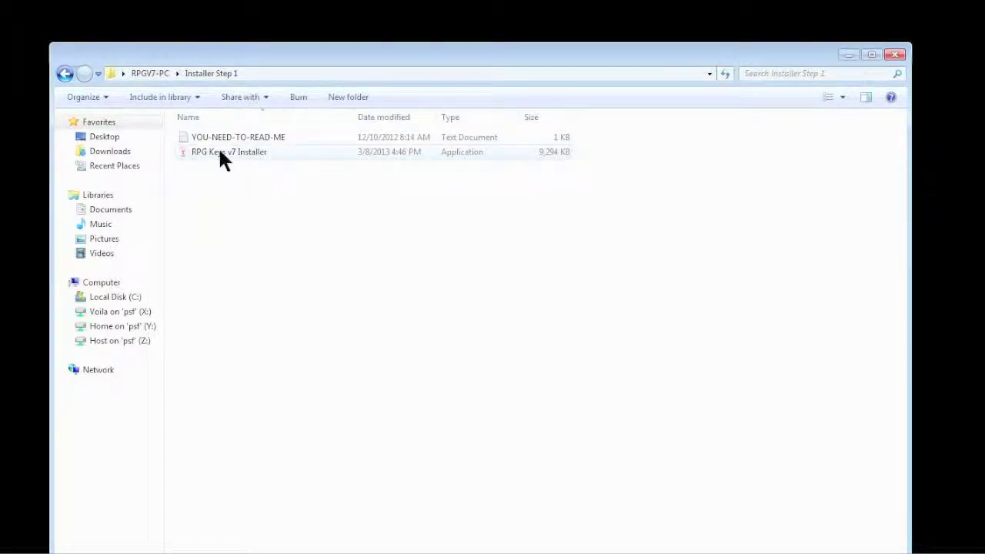
right_click(220, 152)
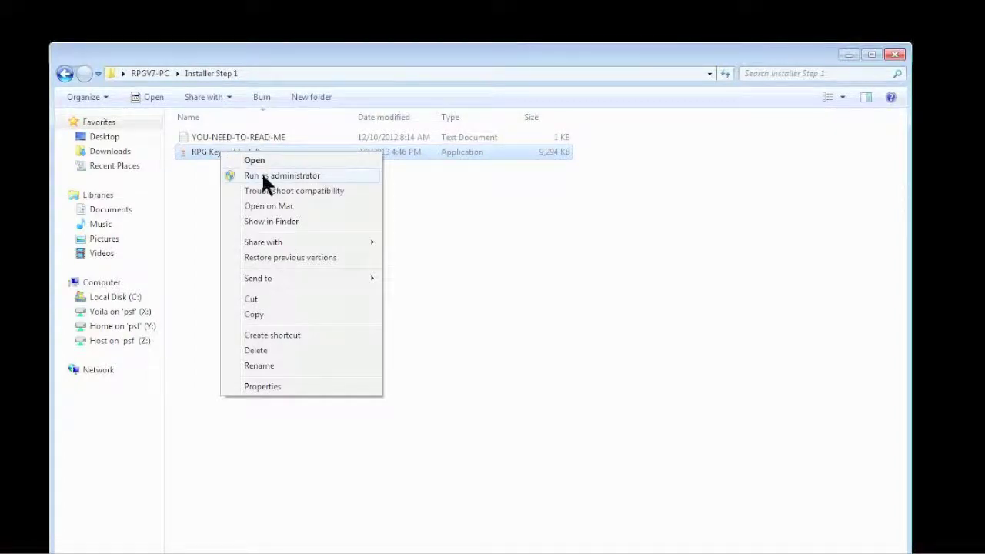
click(658, 205)
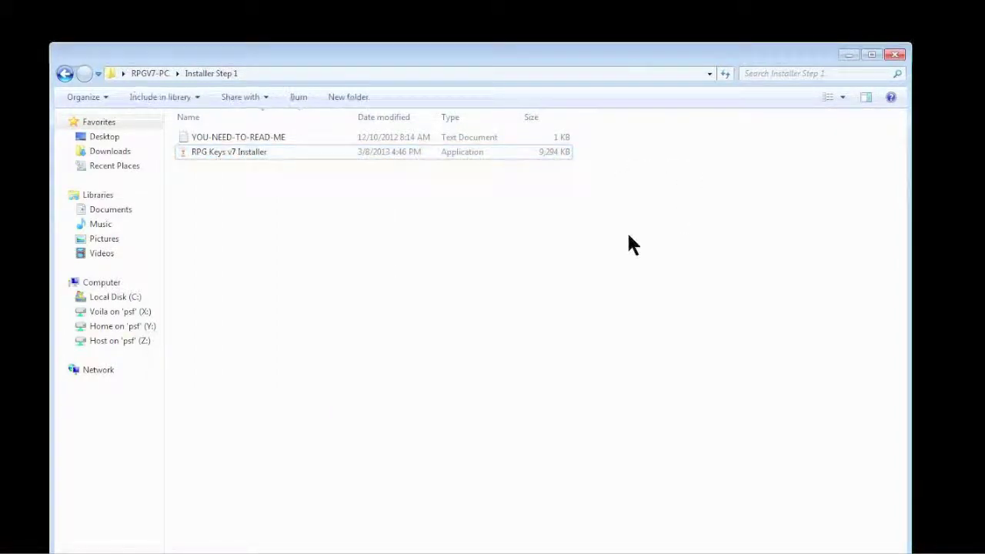
Run RPG Keys v7 Installer for build 101.10, have it copy existing layouts, and start the installed program.
double_click(226, 150)
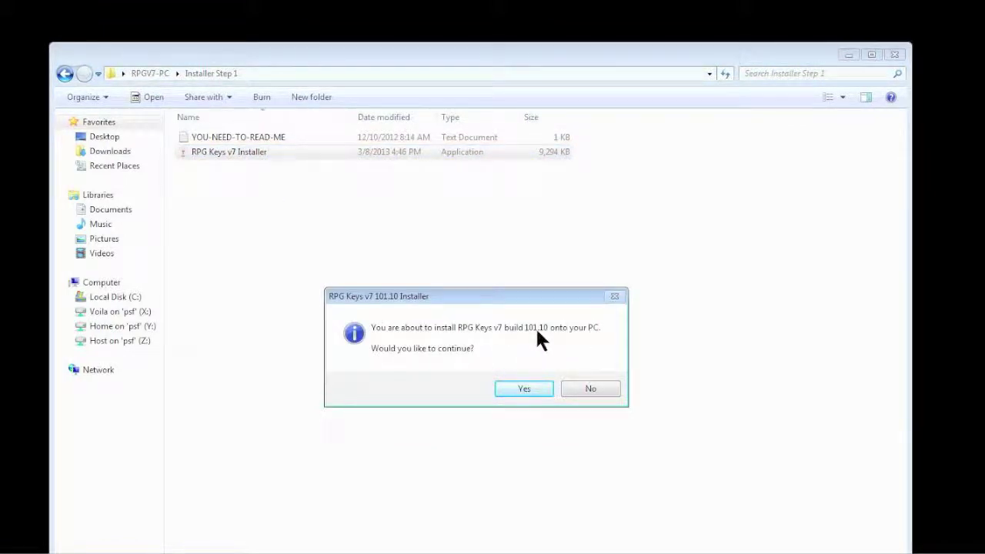
click(509, 390)
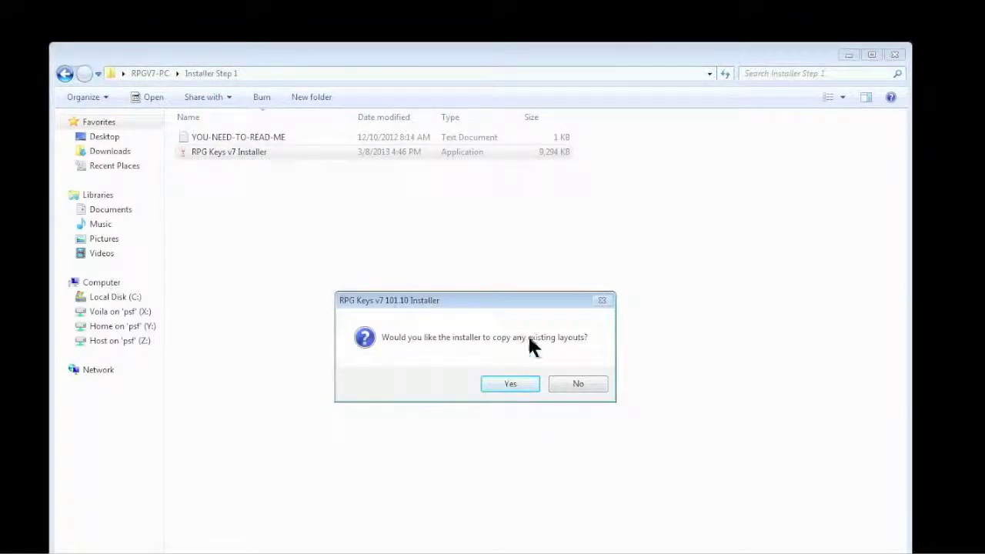
click(517, 389)
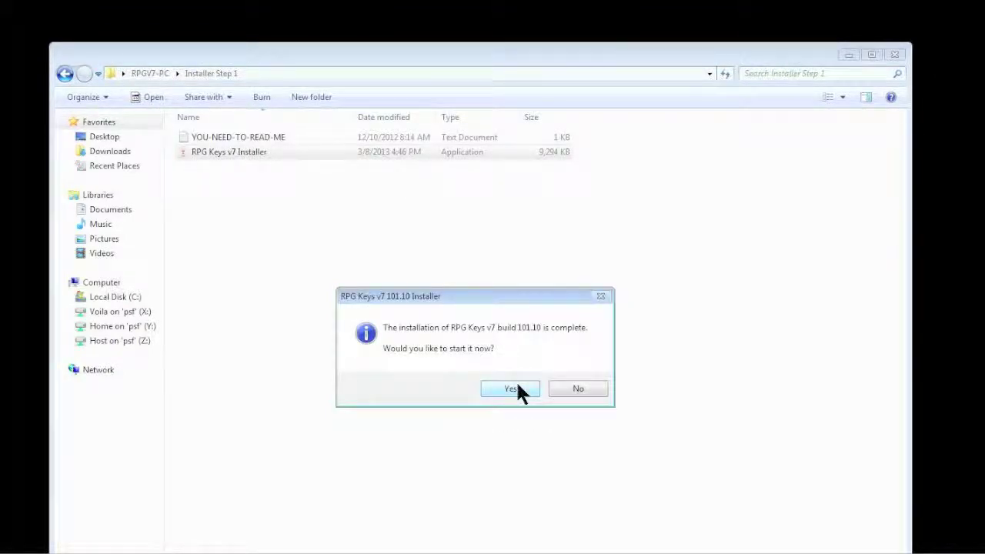
click(517, 388)
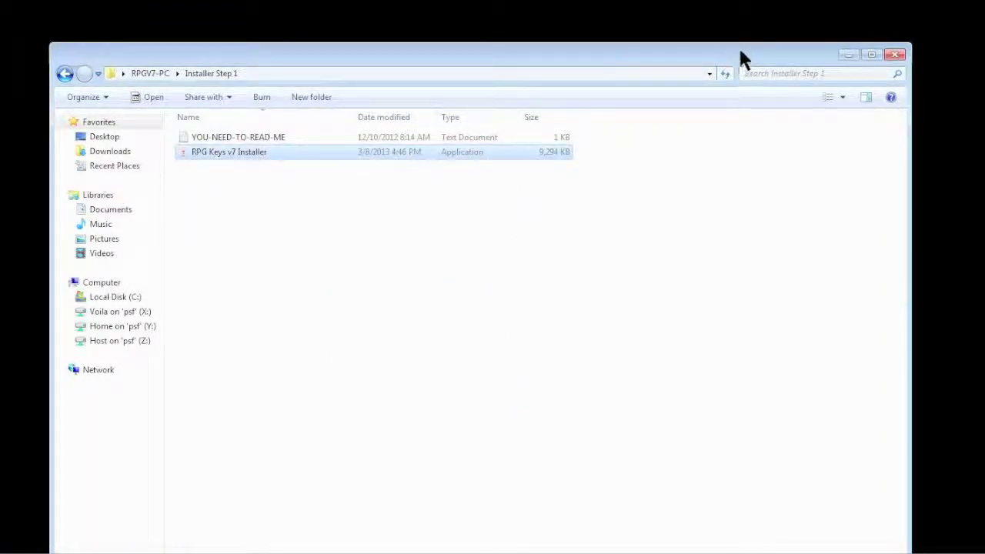
Dismiss the expired-subscription notice and arrange the folder and Activation windows so they do not overlap.
drag(808, 62, 856, 296)
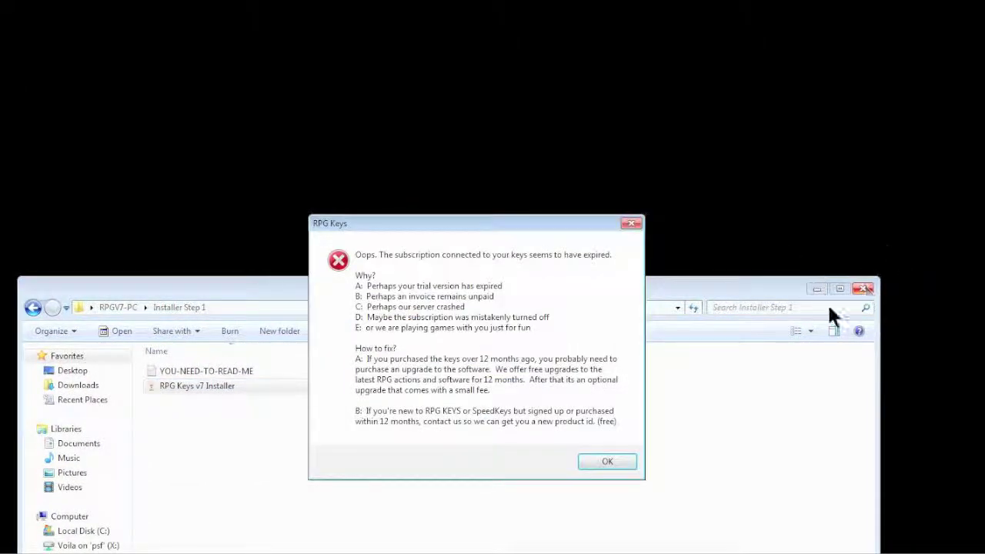
click(599, 462)
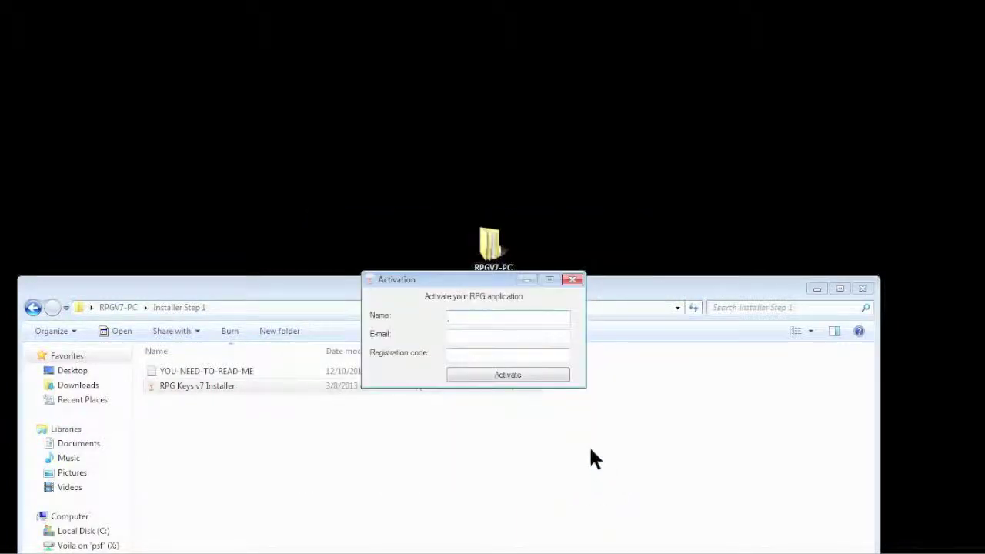
drag(437, 281, 340, 55)
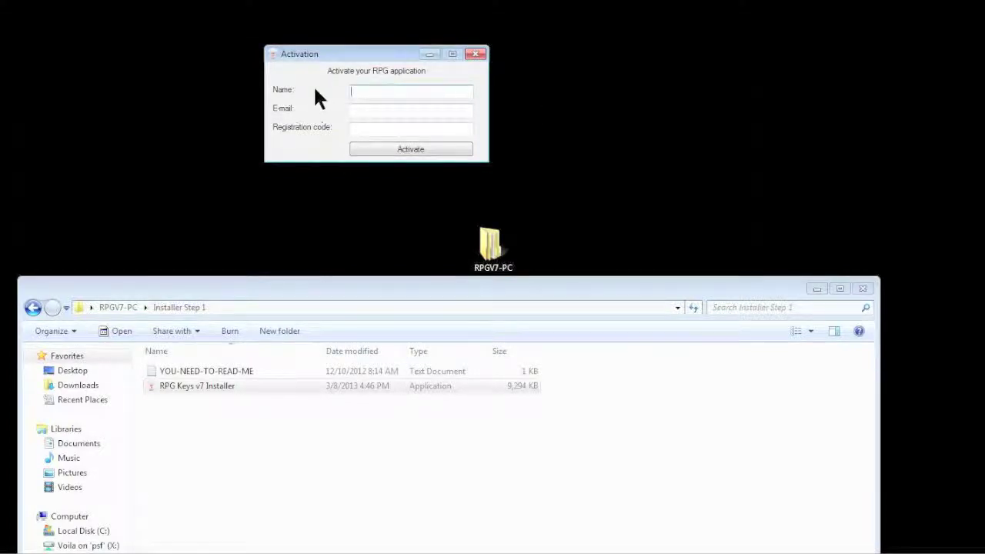
Go through the name, e-mail and registration code fields of the Activation form.
click(360, 108)
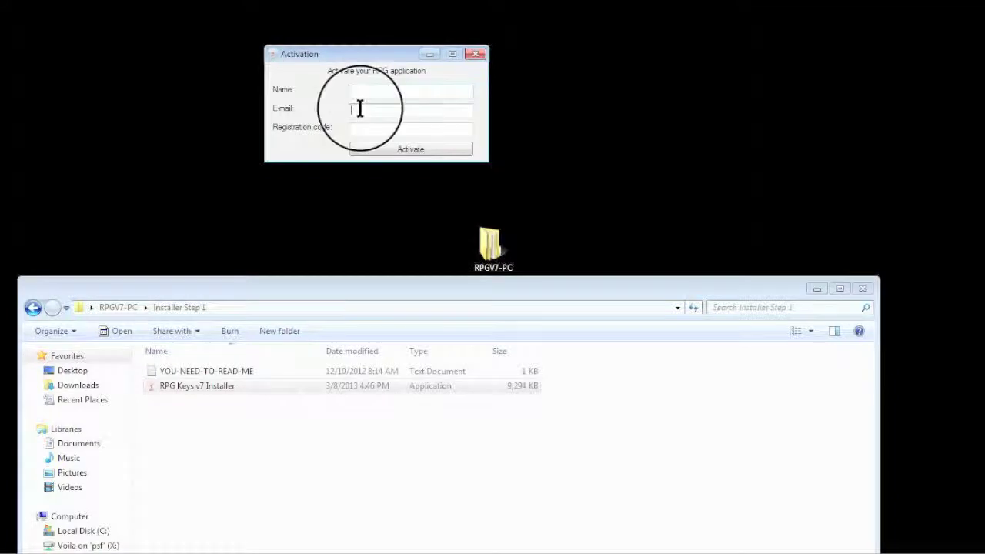
click(365, 94)
click(375, 132)
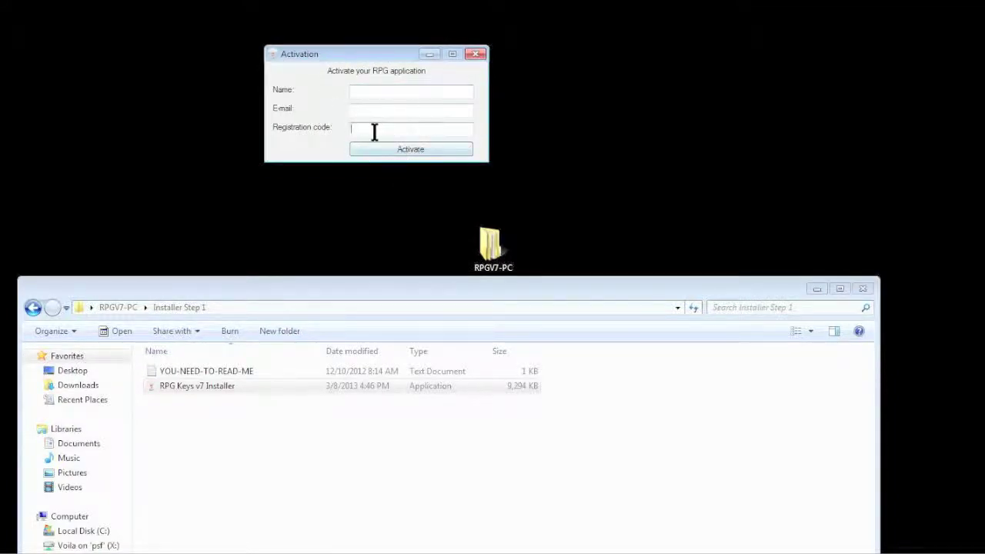
click(381, 128)
click(374, 126)
click(347, 123)
click(438, 126)
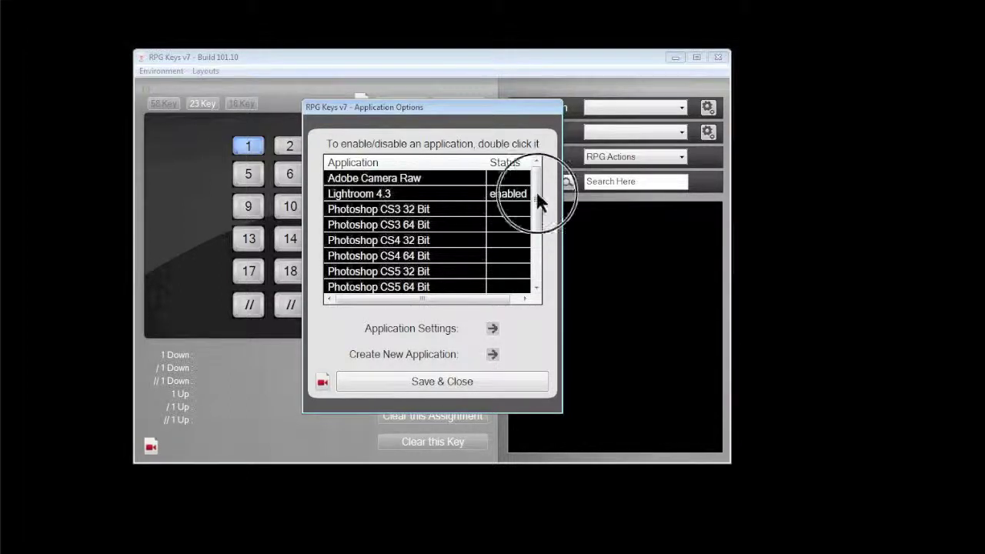
Disable and re-enable Lightroom 4.3 in the application list, and save the application options.
click(389, 216)
mouse_move(537, 197)
mouse_down()
mouse_move(540, 237)
mouse_move(536, 182)
mouse_up()
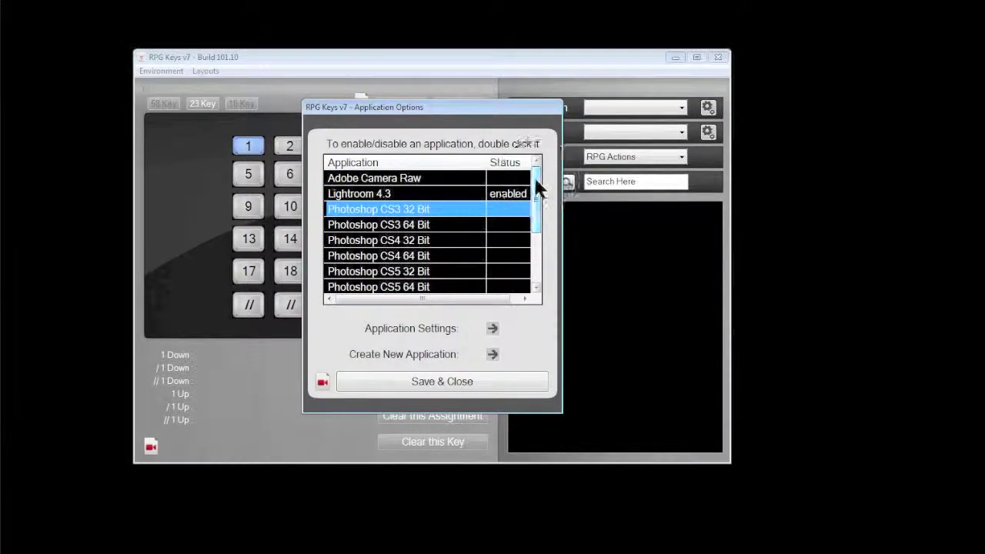
click(445, 182)
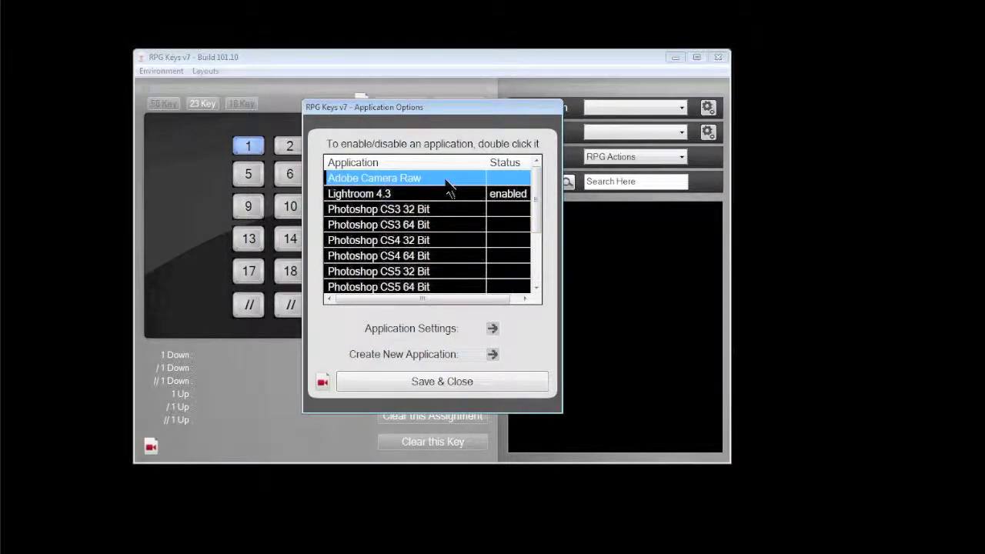
scroll(429, 207, right, 1)
click(431, 196)
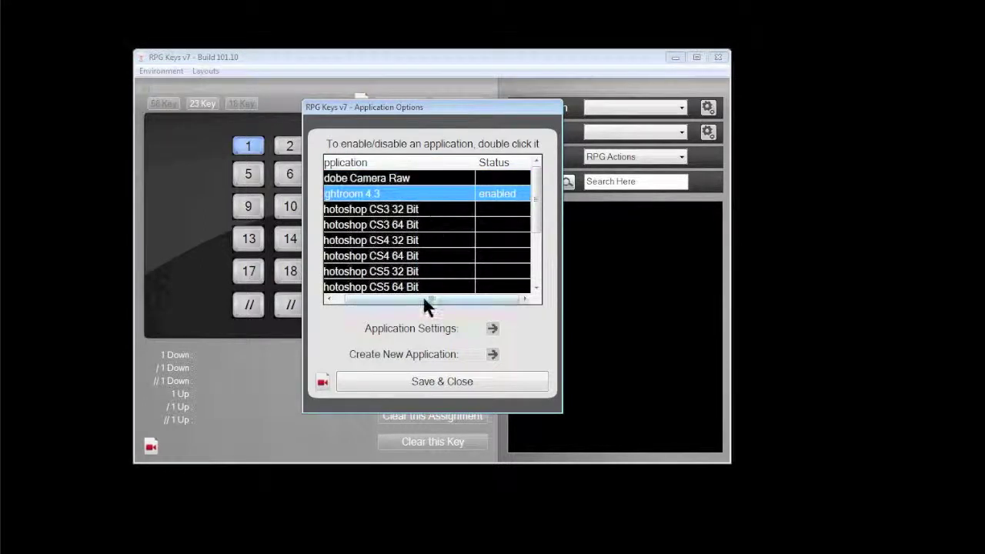
drag(427, 304, 351, 297)
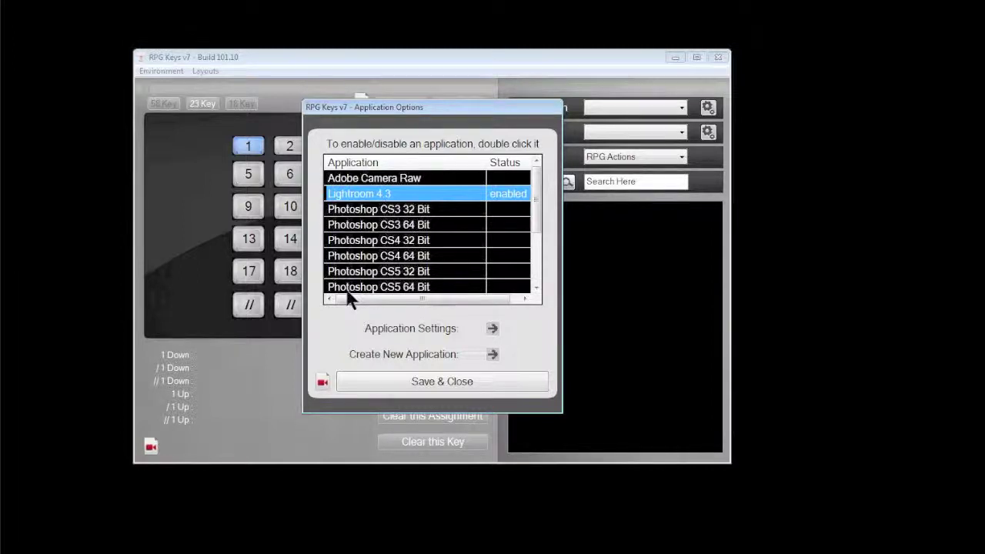
double_click(503, 199)
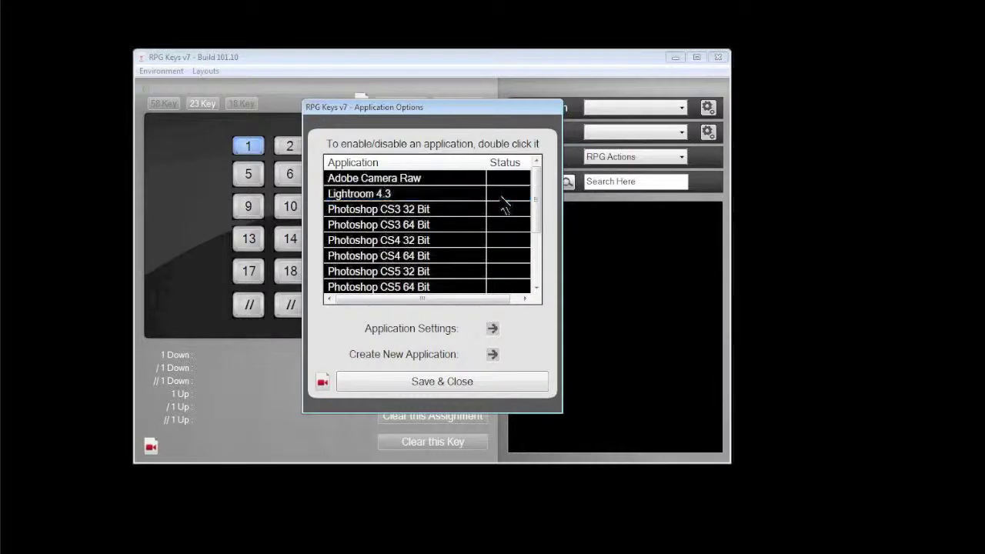
click(504, 198)
double_click(504, 198)
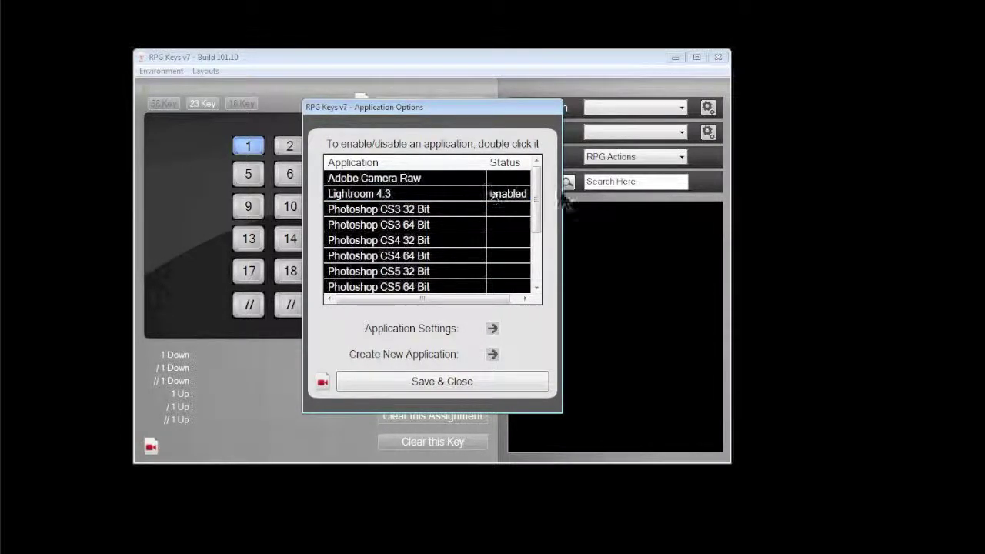
click(441, 380)
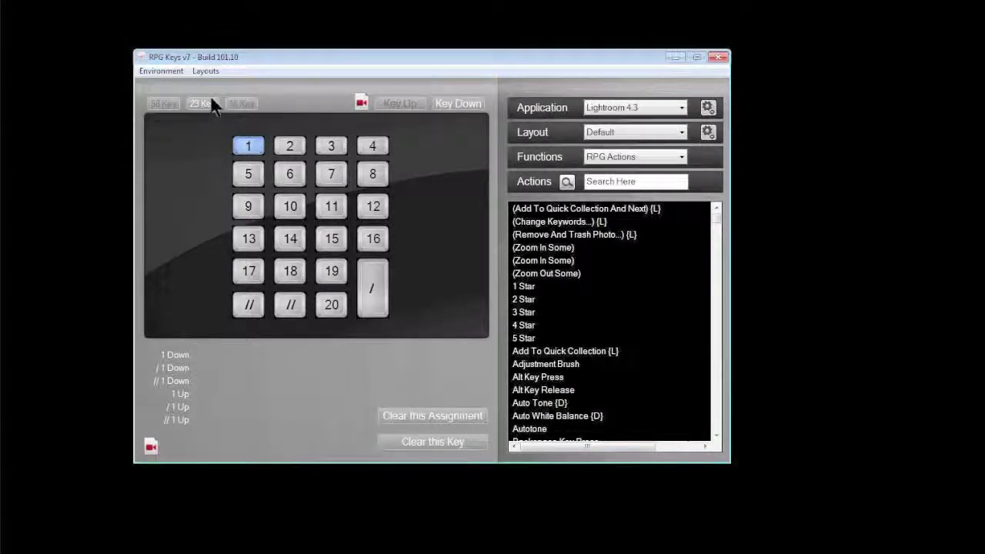
Check which layouts are offered for Lightroom 4.3, keeping the Default layout selected.
click(665, 134)
click(665, 144)
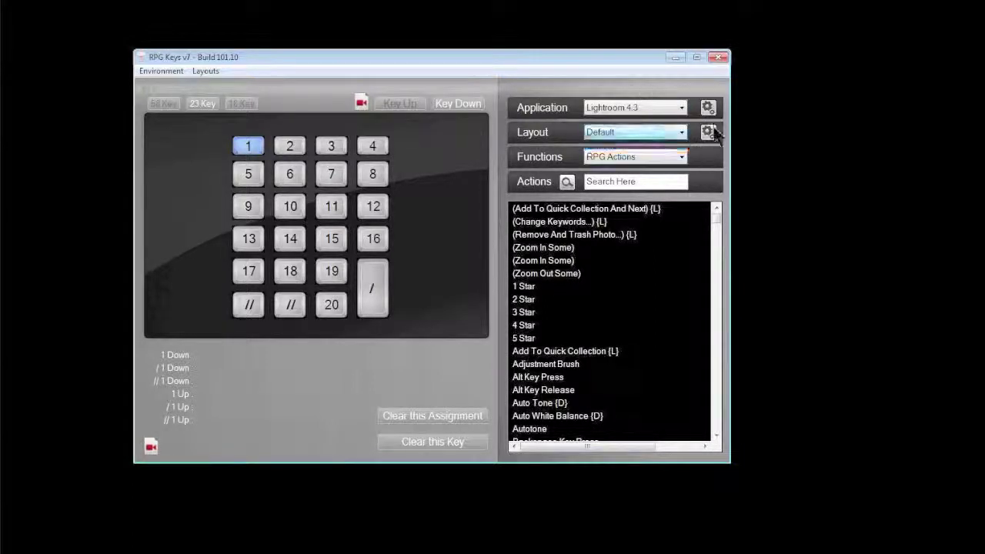
click(207, 71)
click(264, 55)
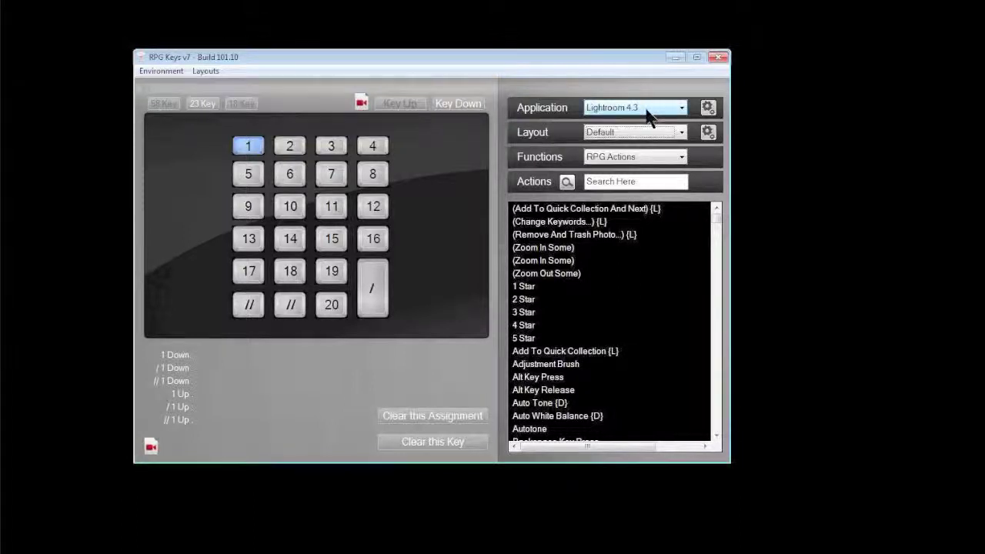
click(633, 129)
click(636, 137)
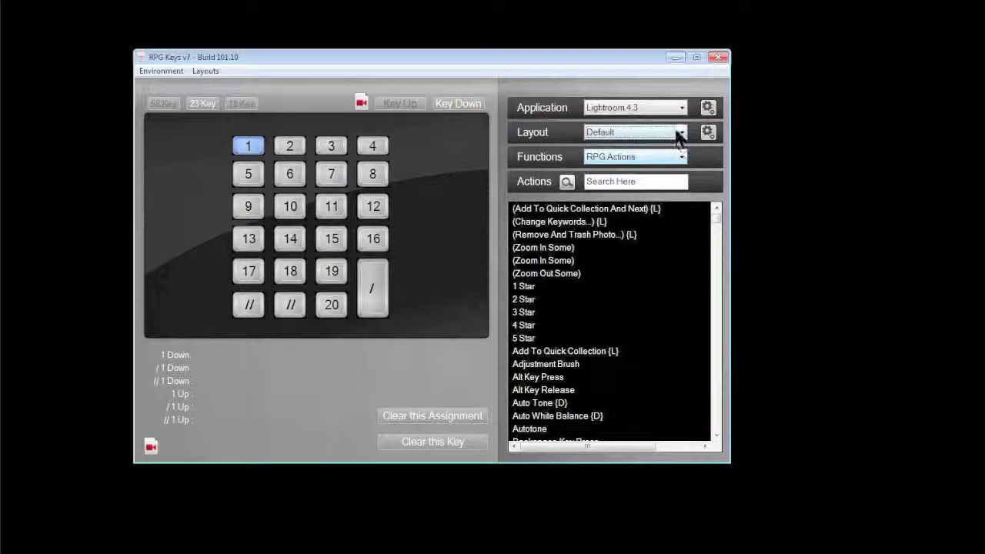
Import the layout file WPPI-SPECIAL.rpg from the WPPI SPECIAL LAYOUT folder inside RPGV7-PC, and dismiss the import notice.
click(202, 72)
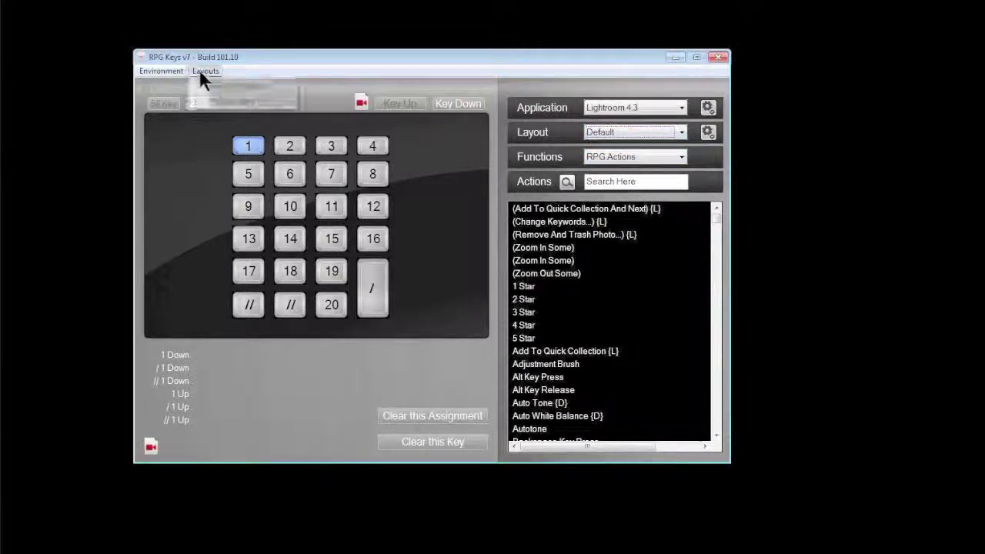
click(223, 99)
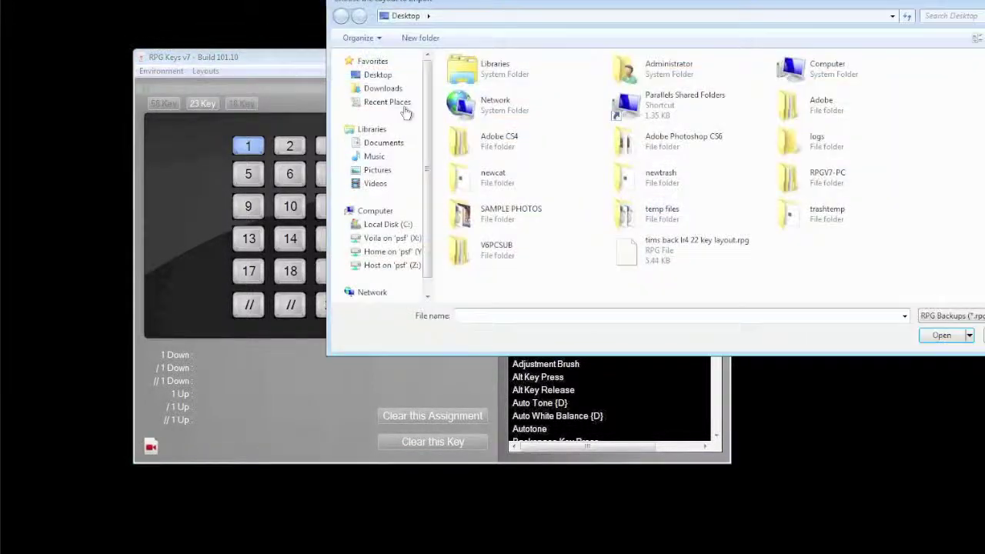
double_click(819, 175)
double_click(485, 102)
click(484, 77)
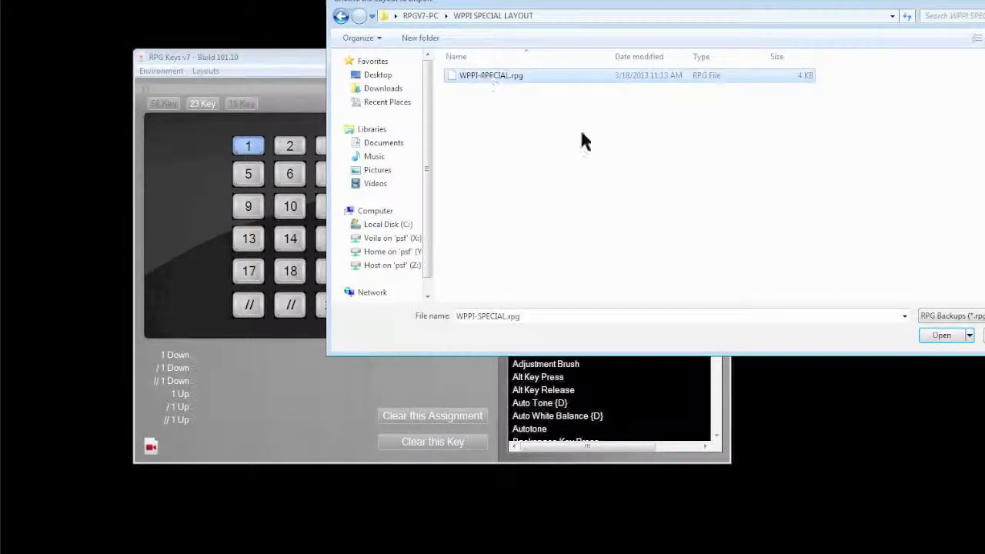
click(934, 335)
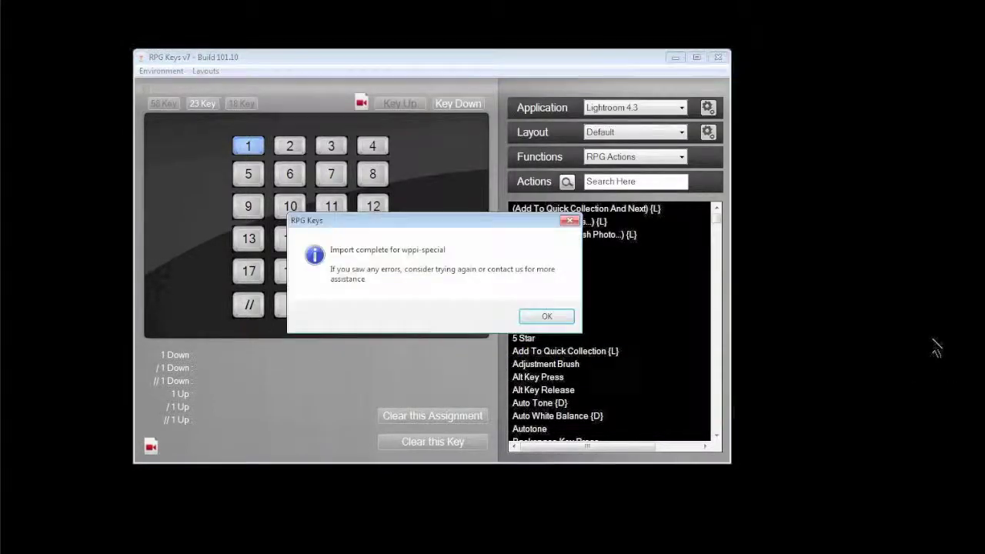
click(543, 318)
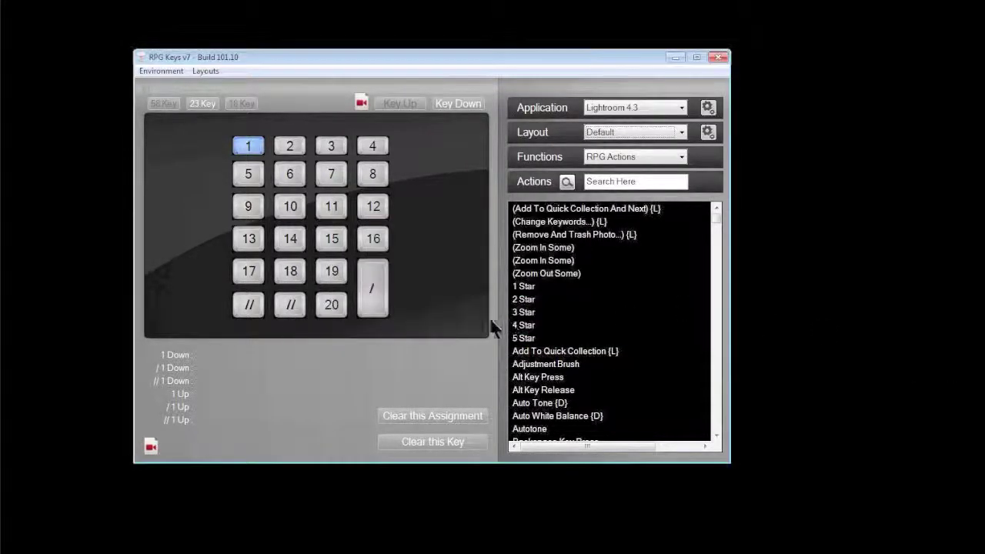
Check the layouts offered for Lightroom 4.3 to see whether the imported layout is listed.
click(373, 206)
click(678, 132)
click(673, 131)
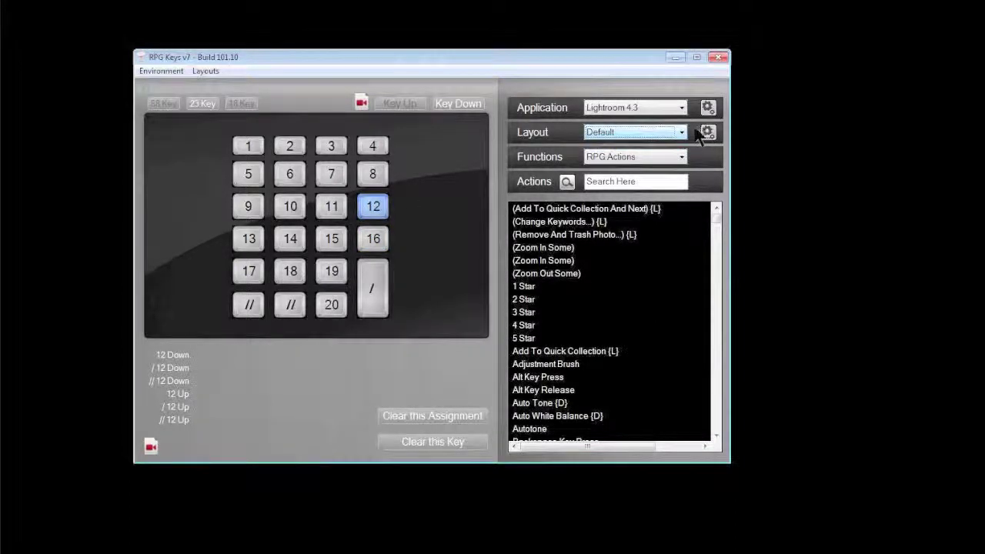
click(622, 156)
click(622, 154)
click(620, 131)
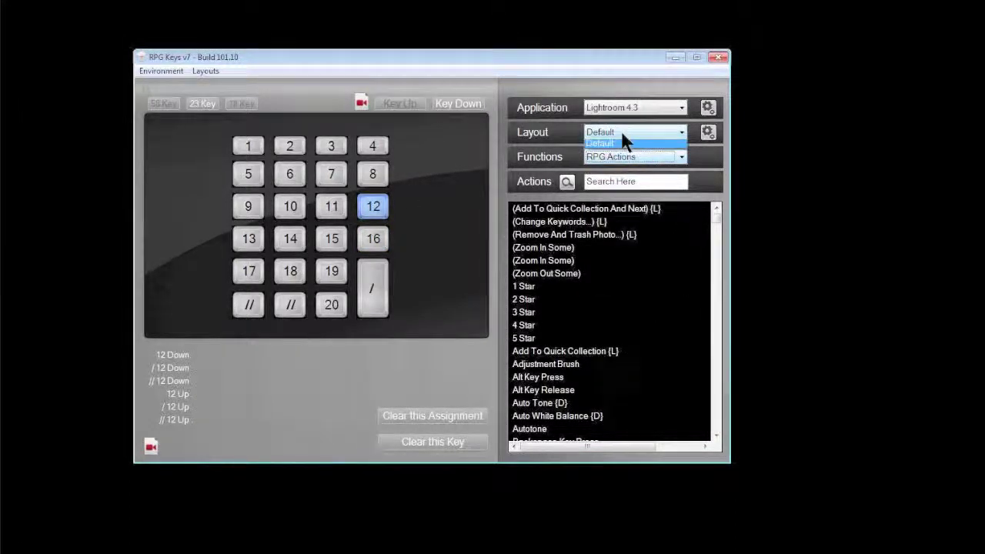
click(622, 143)
Refresh the layout list by switching the keyboard to 18 Key and back to 23 Key.
click(239, 105)
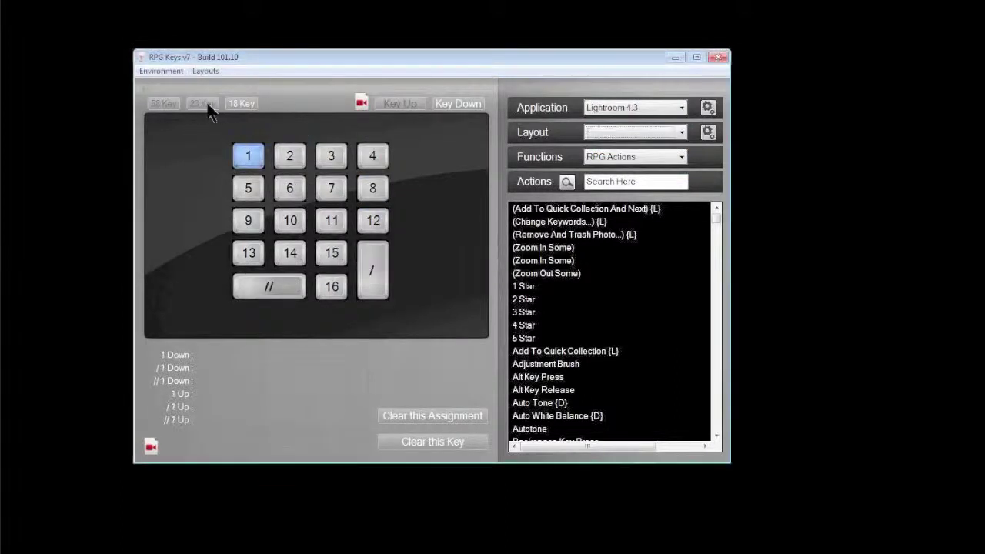
click(202, 106)
click(652, 148)
click(658, 133)
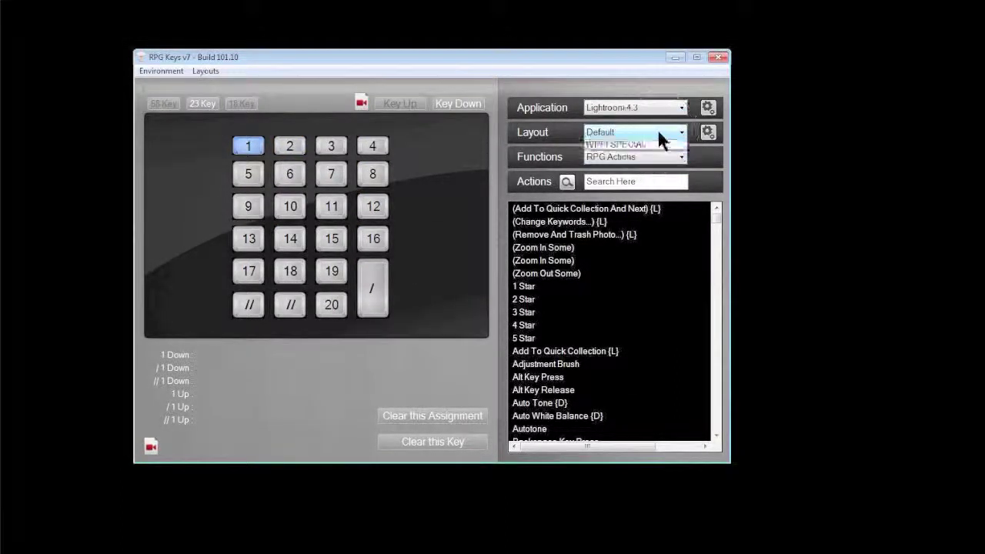
click(245, 105)
click(204, 105)
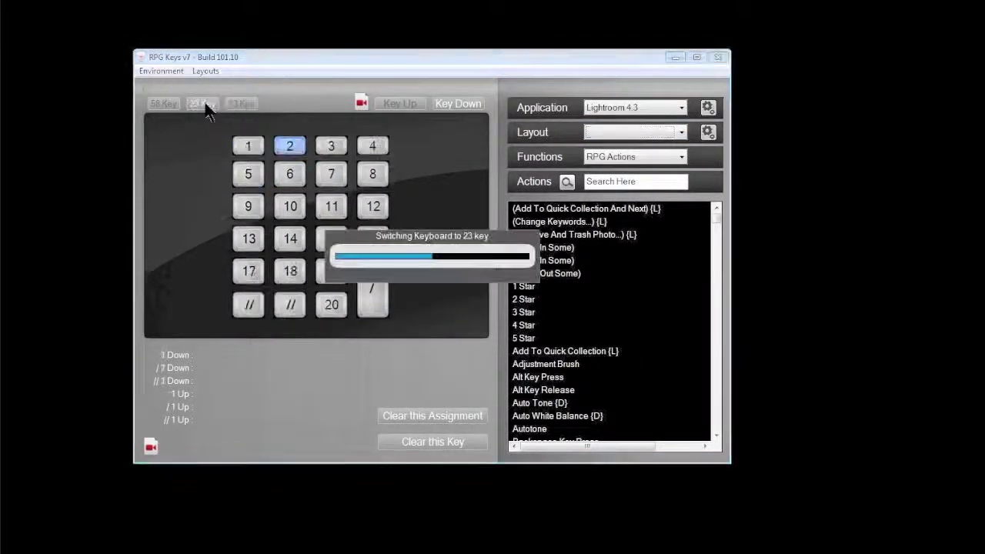
Set the Lightroom 4.3 layout to WPPI-SPECIAL and select key 16 to view its assignments.
click(614, 129)
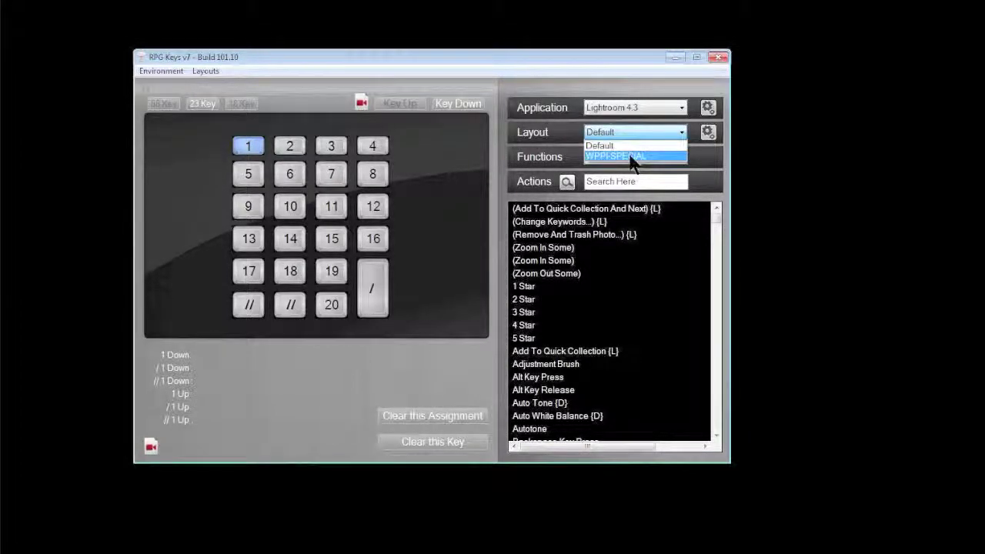
click(633, 157)
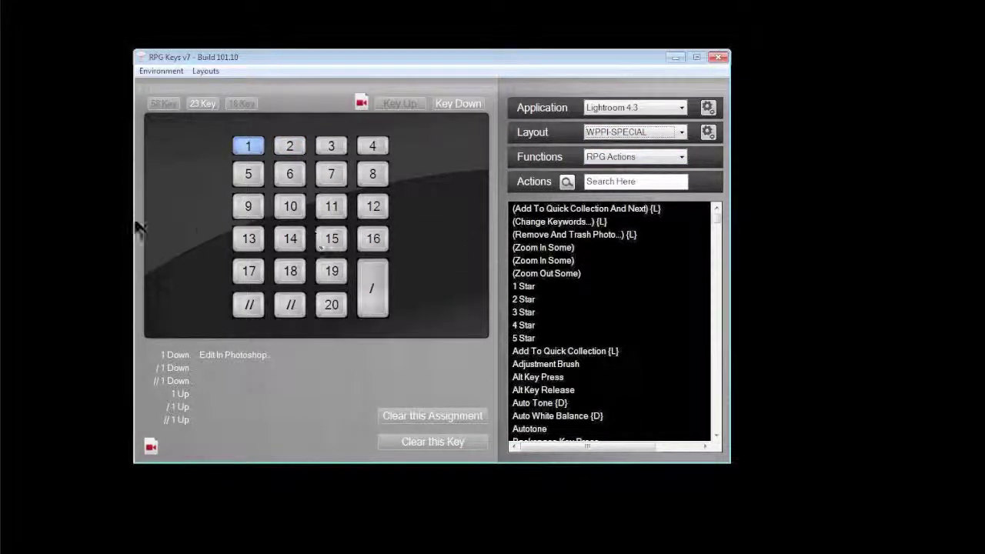
click(375, 240)
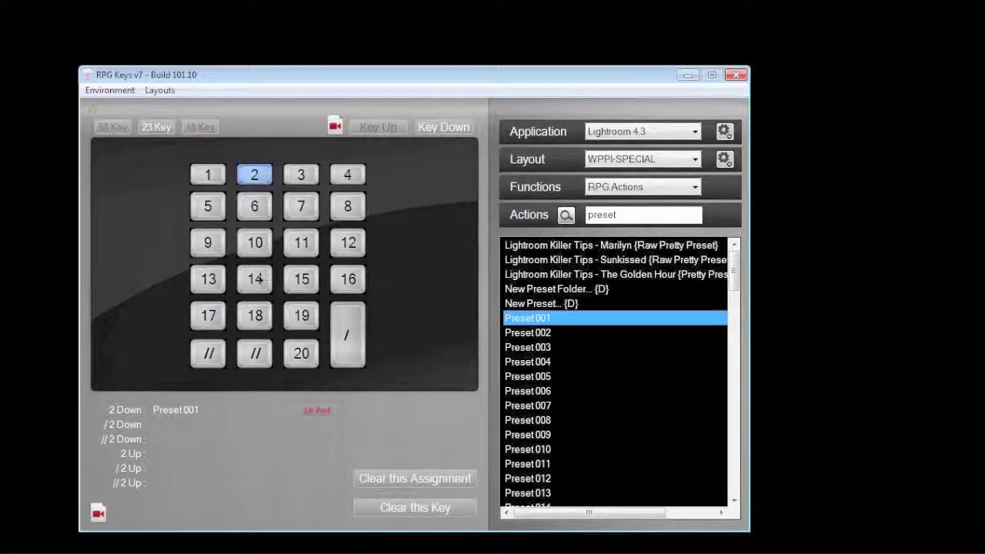
Clear all assignments from key 2 of the WPPI-SPECIAL layout.
click(299, 177)
click(254, 176)
click(414, 509)
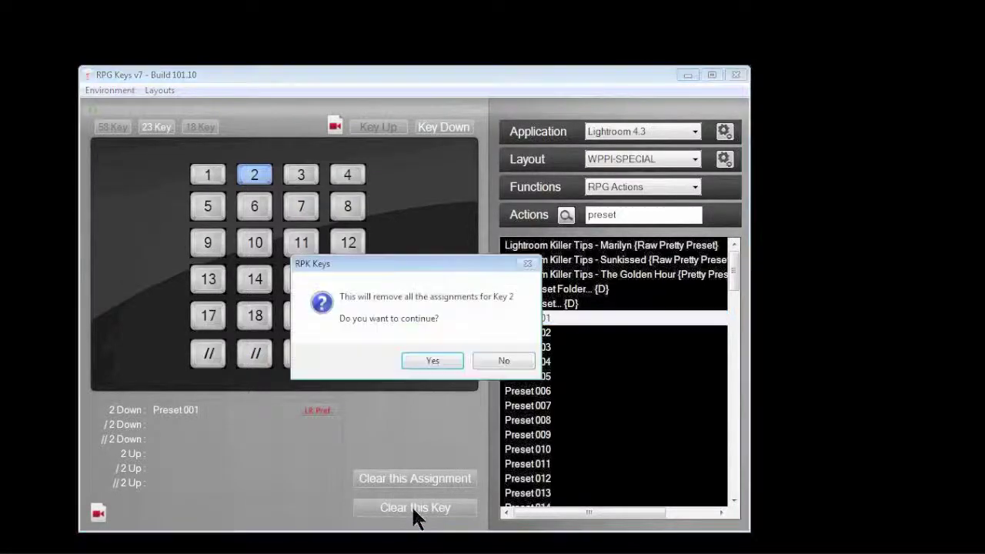
click(435, 360)
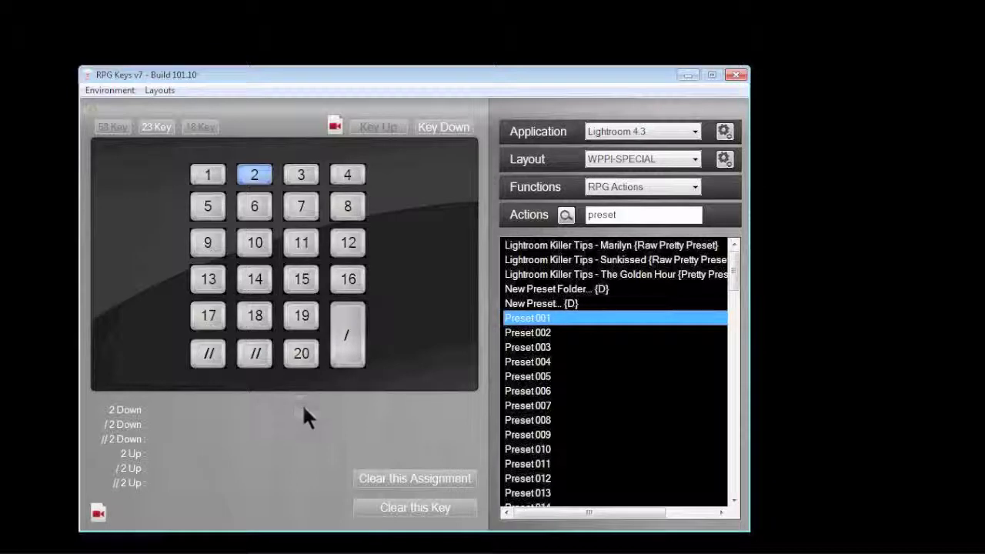
Keep Lightroom 4.3 and the WPPI-SPECIAL layout, load the RPG Actions functions, and search the actions for "preset".
click(614, 132)
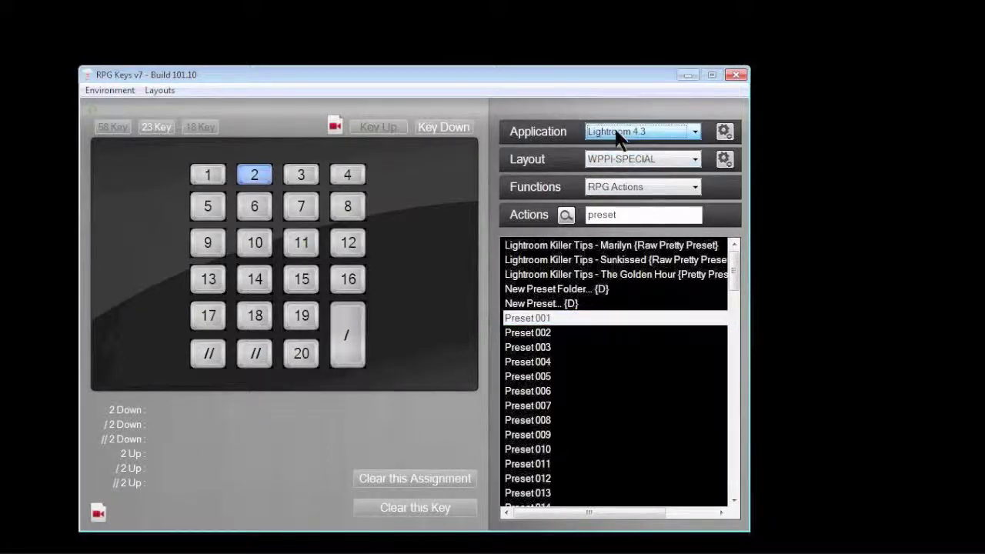
click(614, 160)
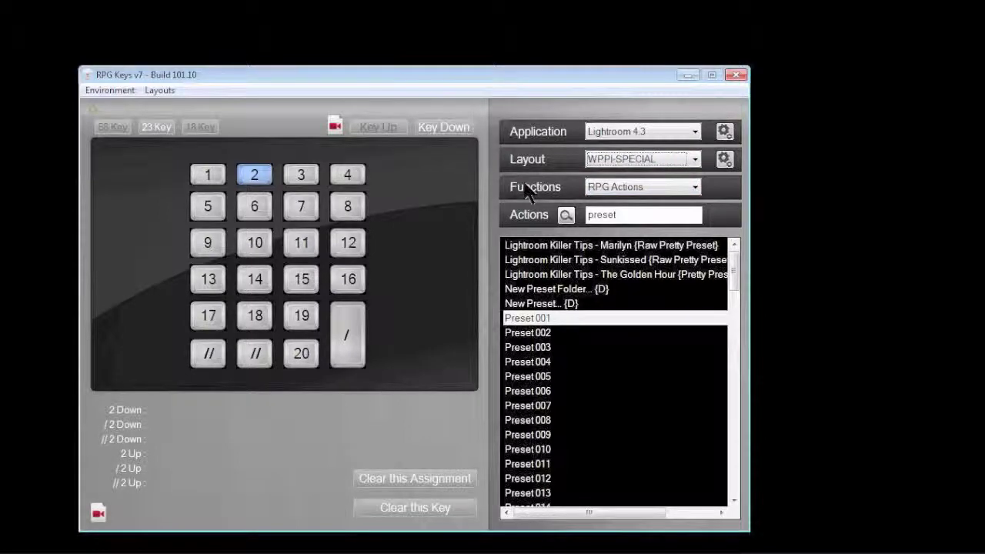
click(645, 185)
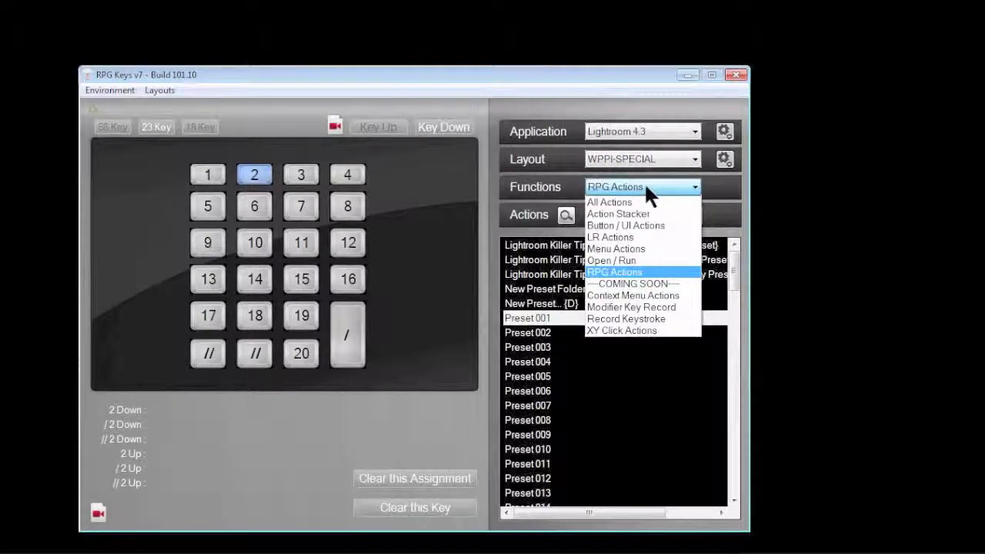
click(619, 272)
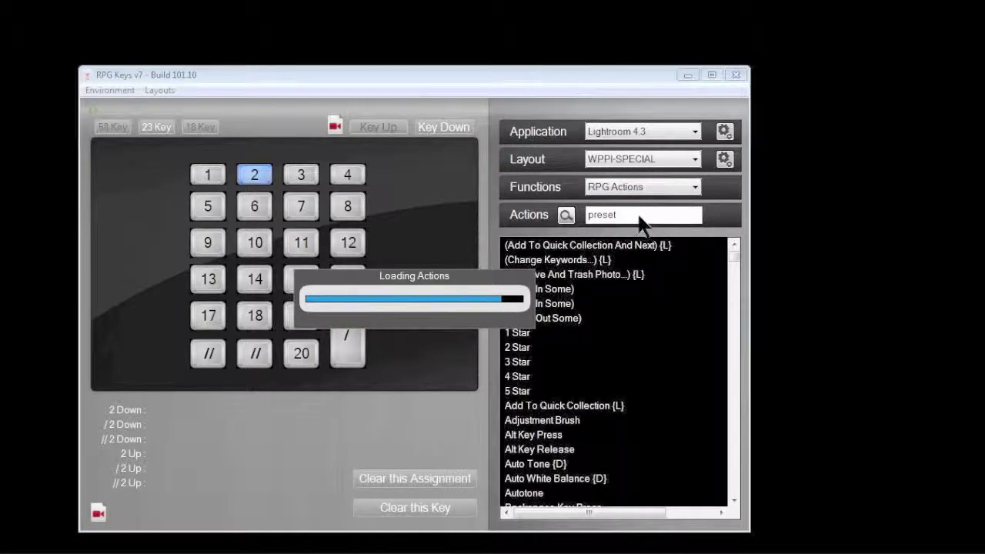
click(566, 215)
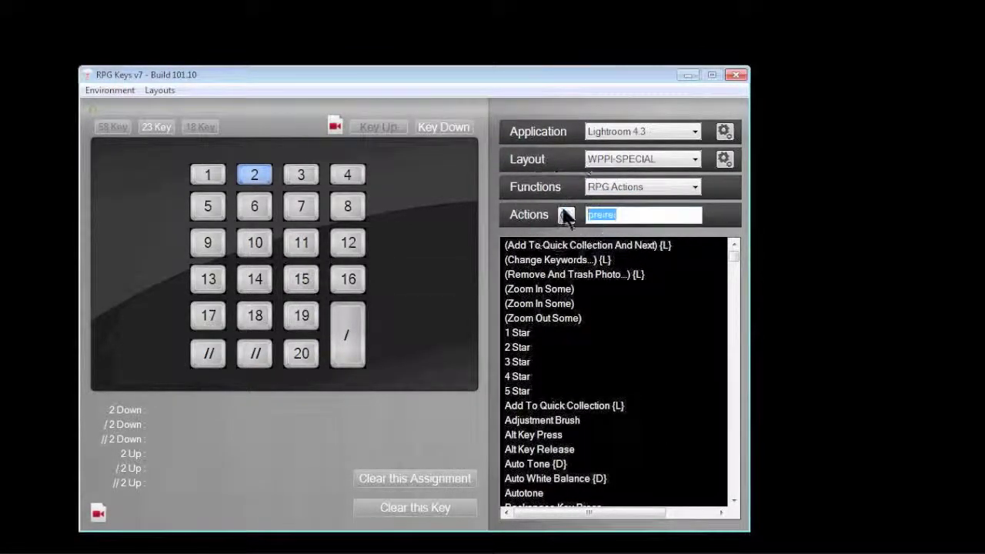
text(poeset)
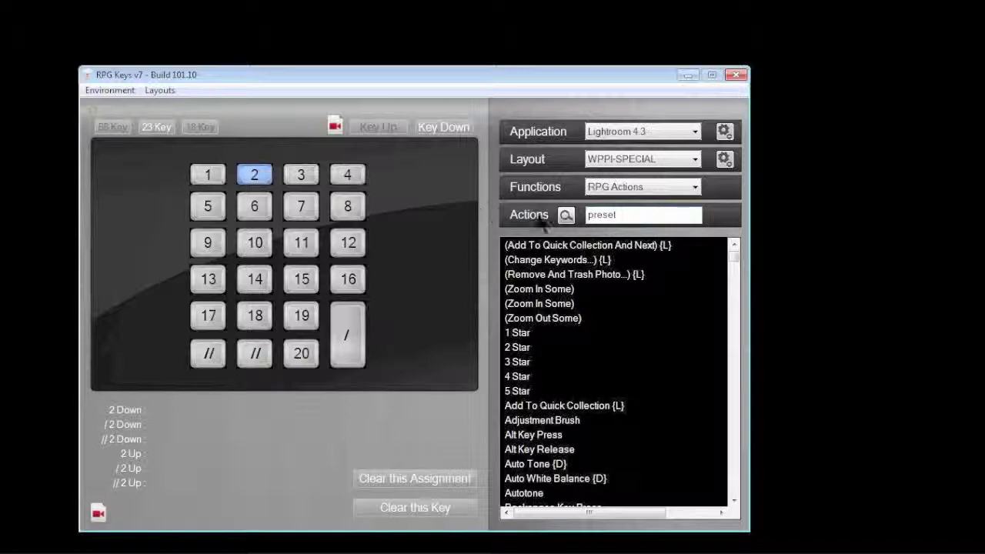
click(566, 217)
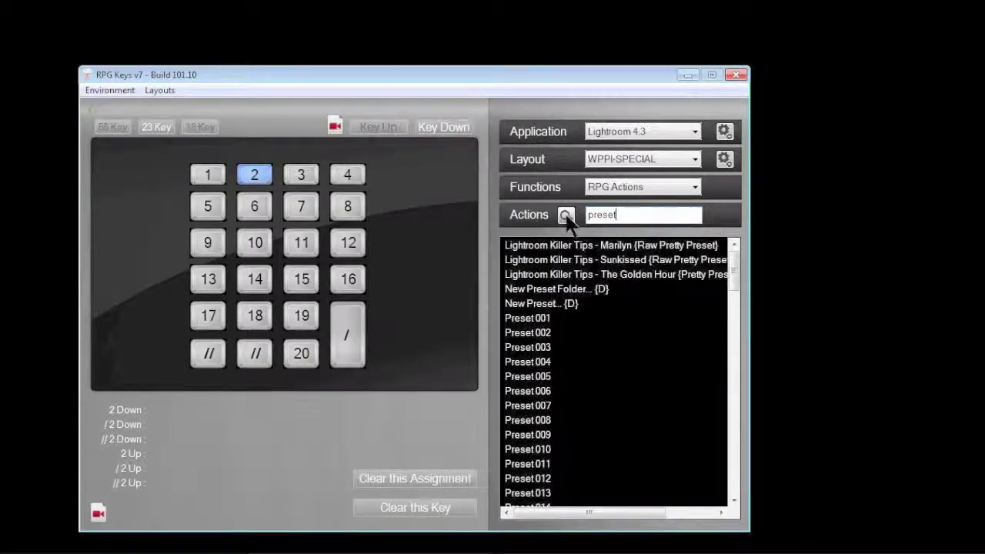
Assign Preset 001 to key 2 as its key-down action without a modifier.
click(525, 319)
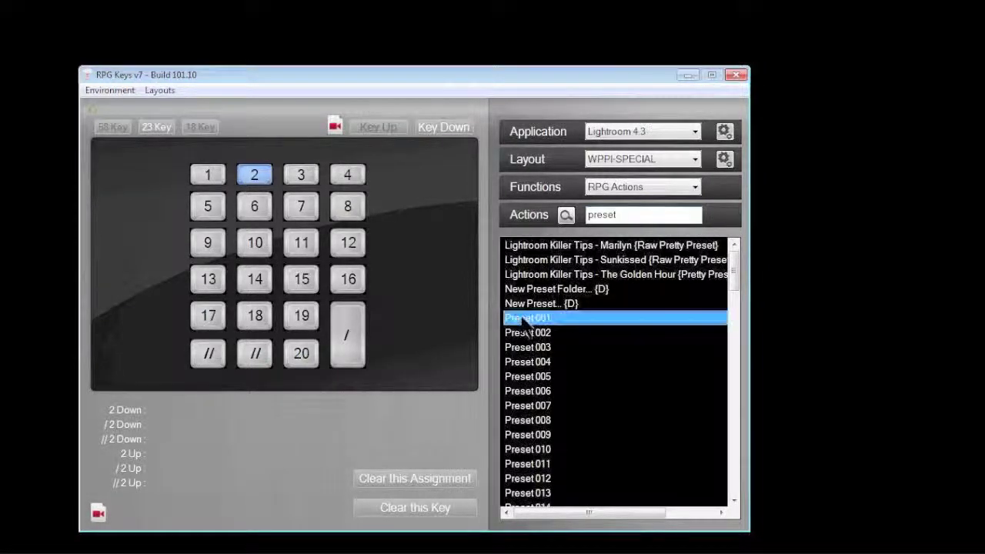
click(734, 264)
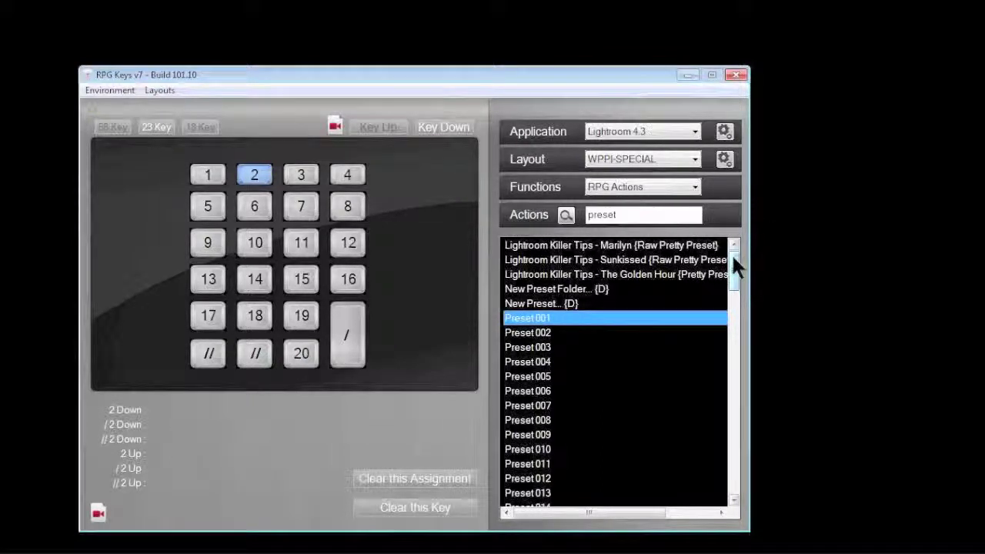
click(522, 321)
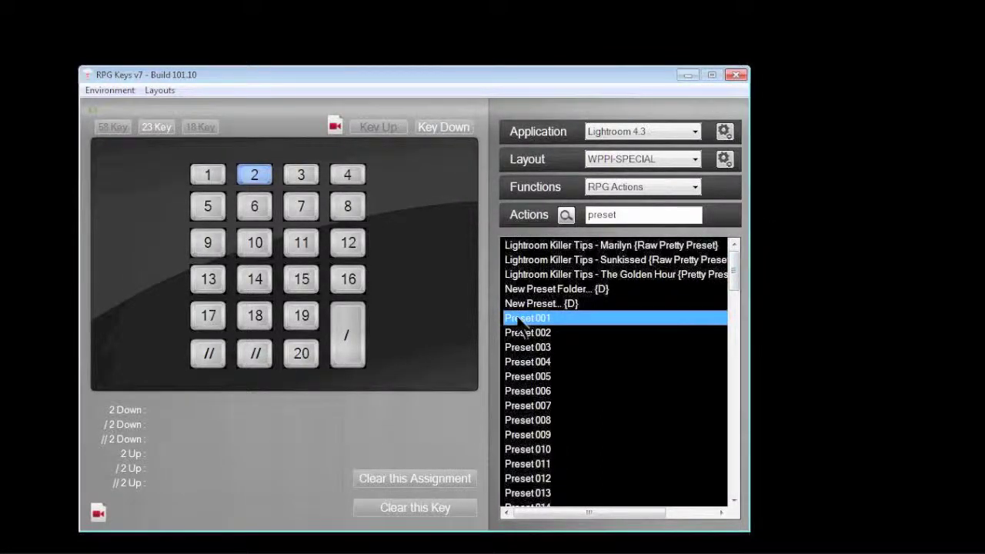
double_click(522, 322)
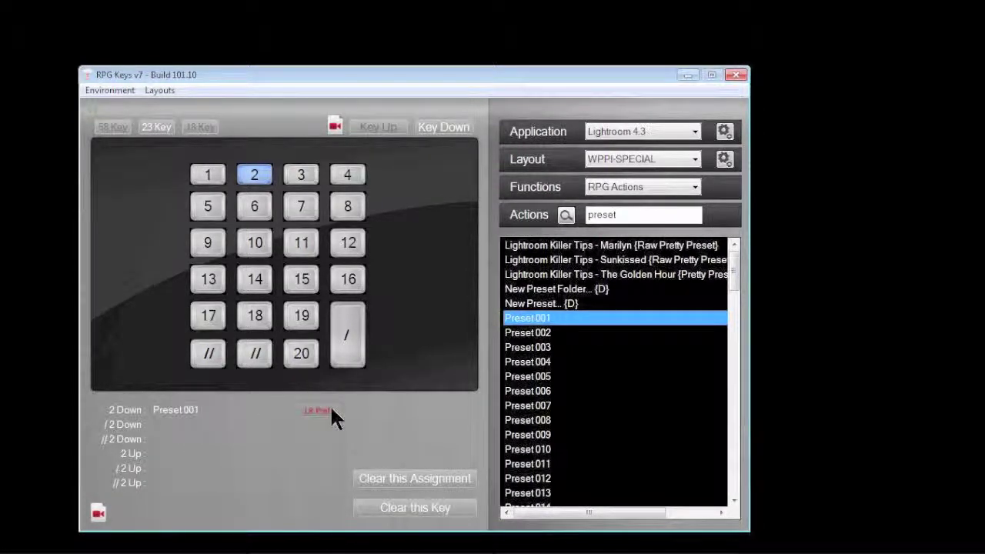
Assign Preset 002 to key 2 with the / modifier and Preset 003 to key 2 with the // modifier.
click(347, 343)
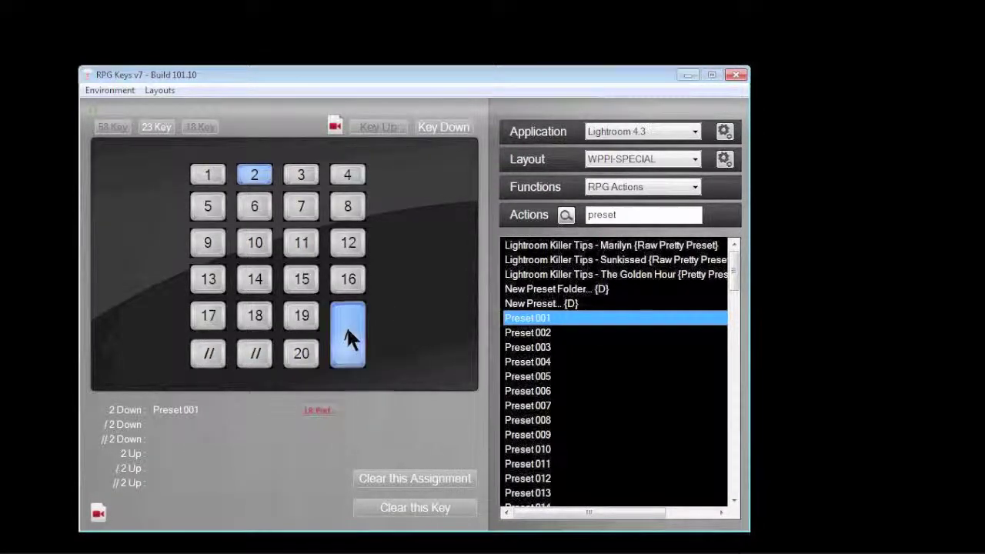
double_click(521, 334)
click(197, 354)
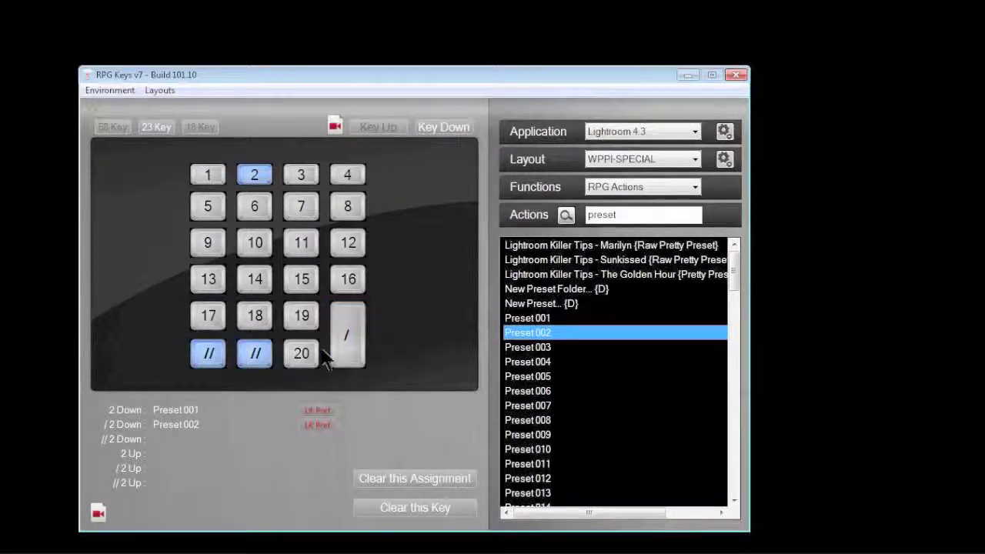
click(529, 349)
double_click(529, 349)
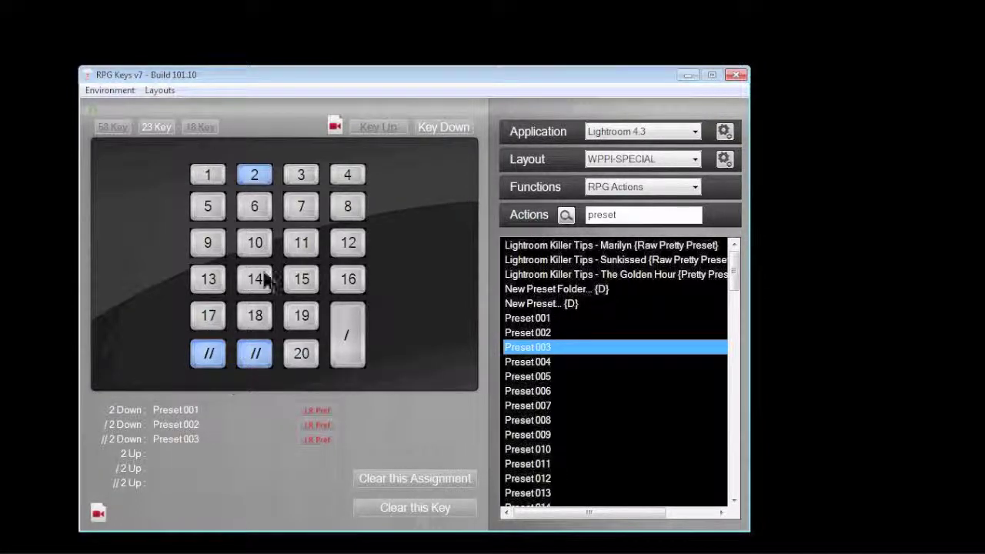
Assign Preset 004 to key 3 with the // modifier still active, and switch the // modifier off.
click(306, 171)
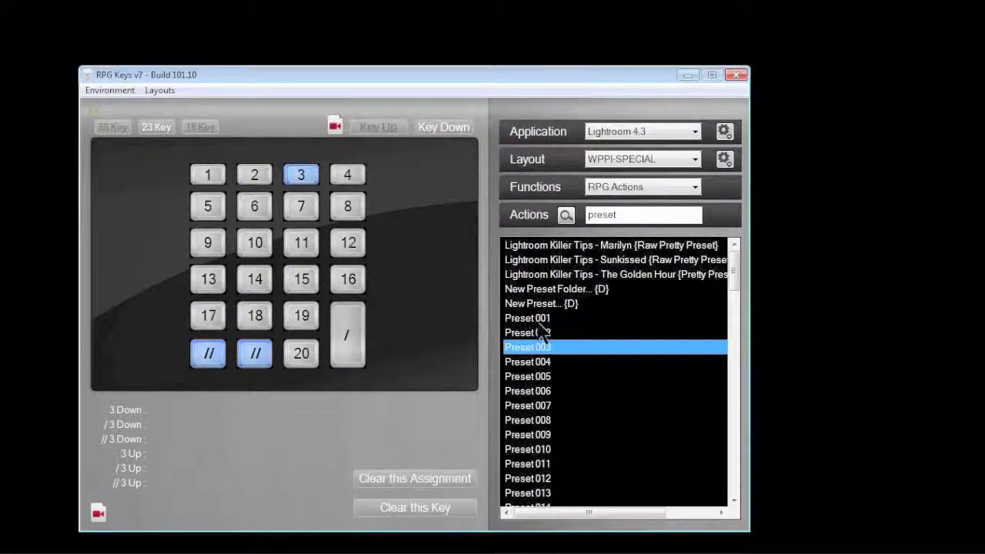
click(536, 362)
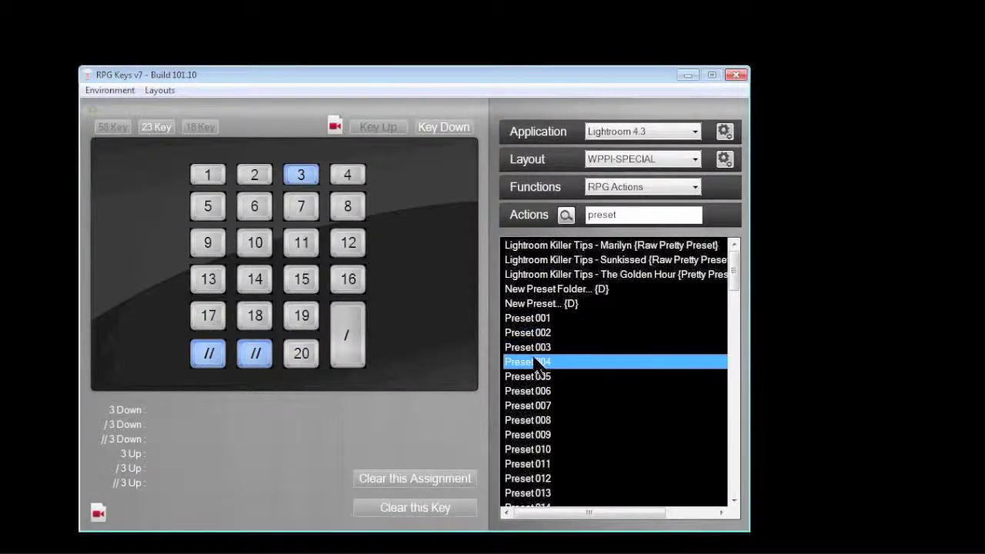
click(257, 356)
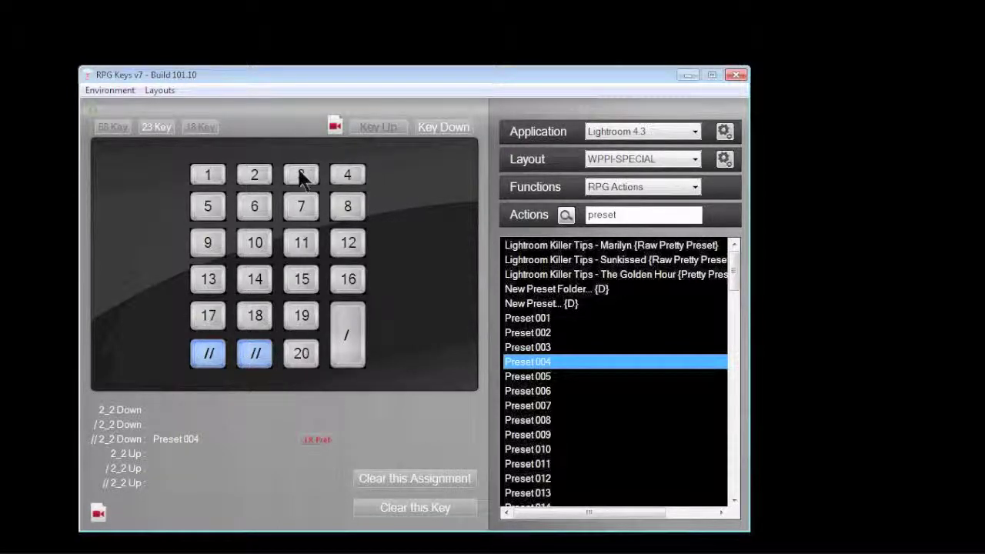
click(255, 352)
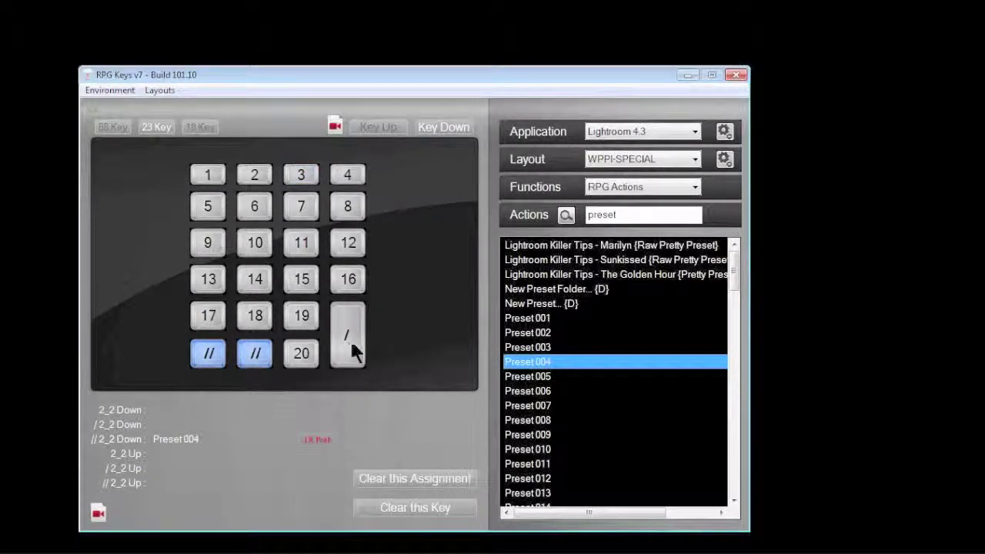
Assign Preset 004 to key 3 without a modifier and Preset 005 to key 3 with the / modifier.
click(297, 174)
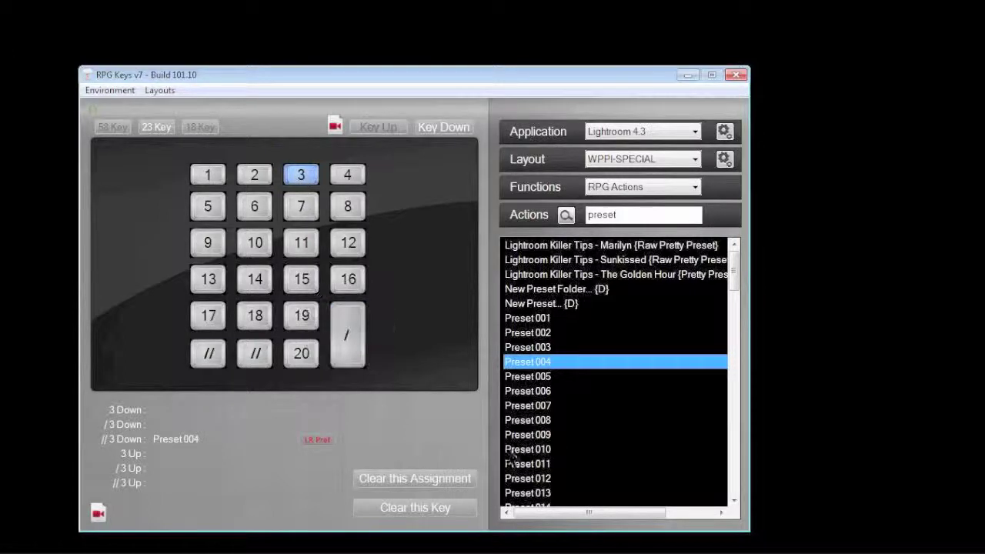
double_click(531, 363)
click(358, 343)
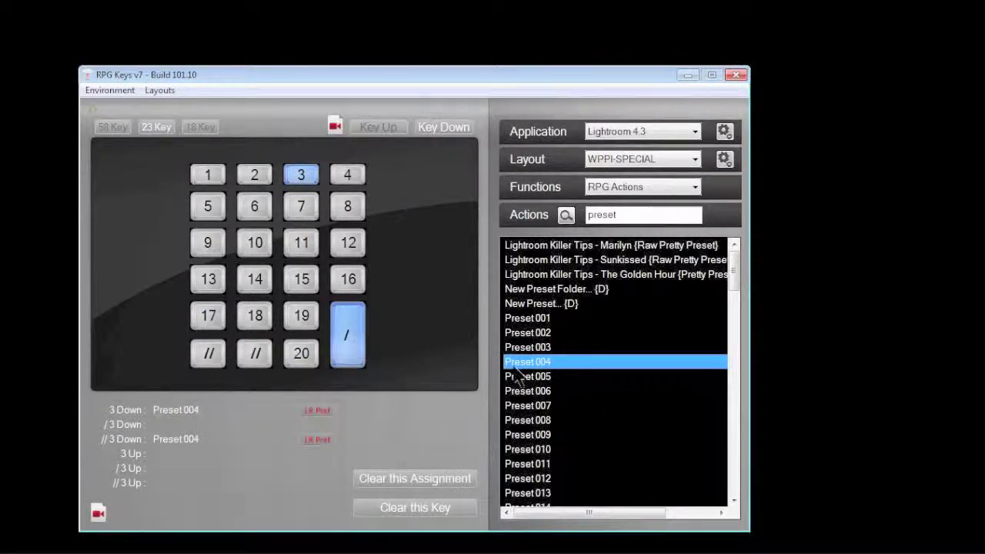
double_click(531, 376)
Assign Preset 006 to key 3 with the // modifier.
click(254, 359)
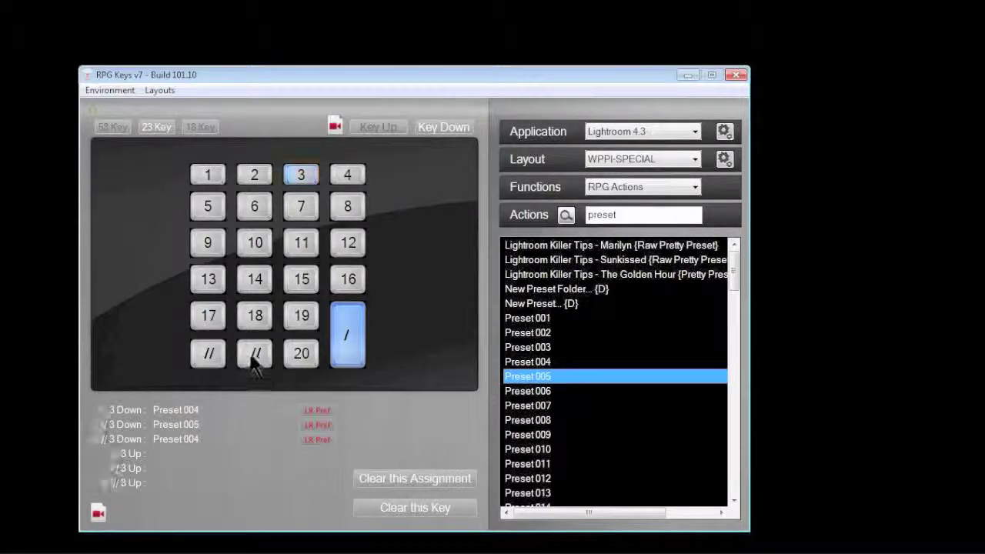
double_click(539, 393)
click(304, 174)
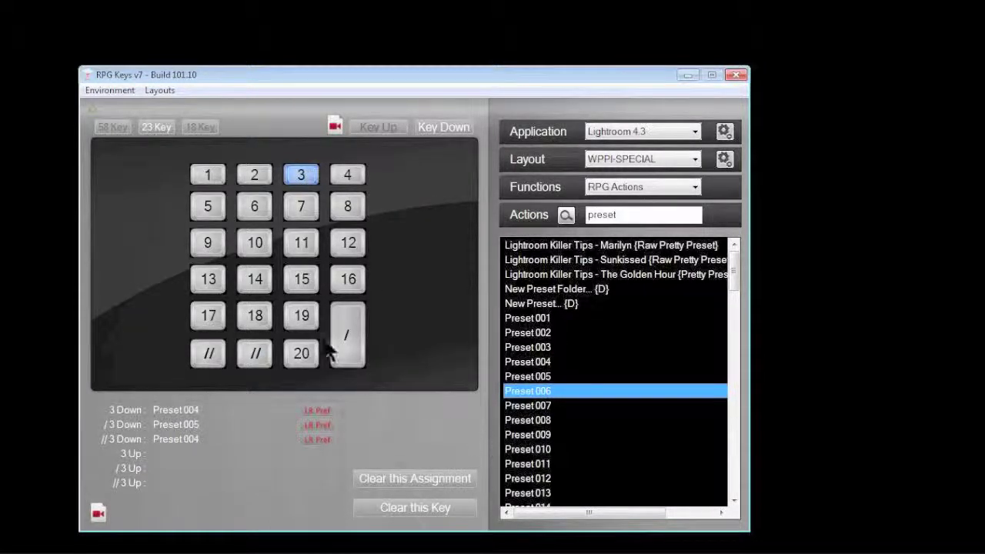
click(207, 354)
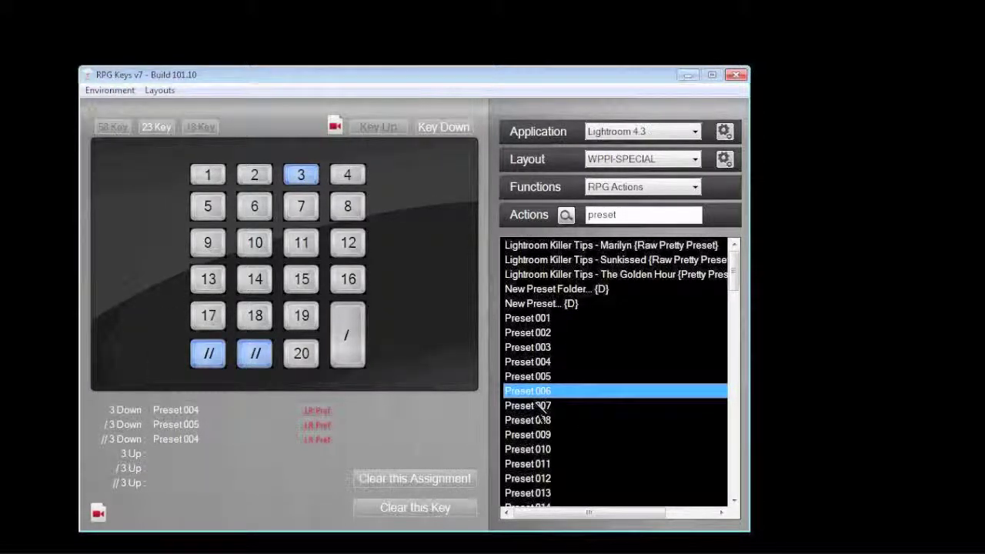
double_click(539, 393)
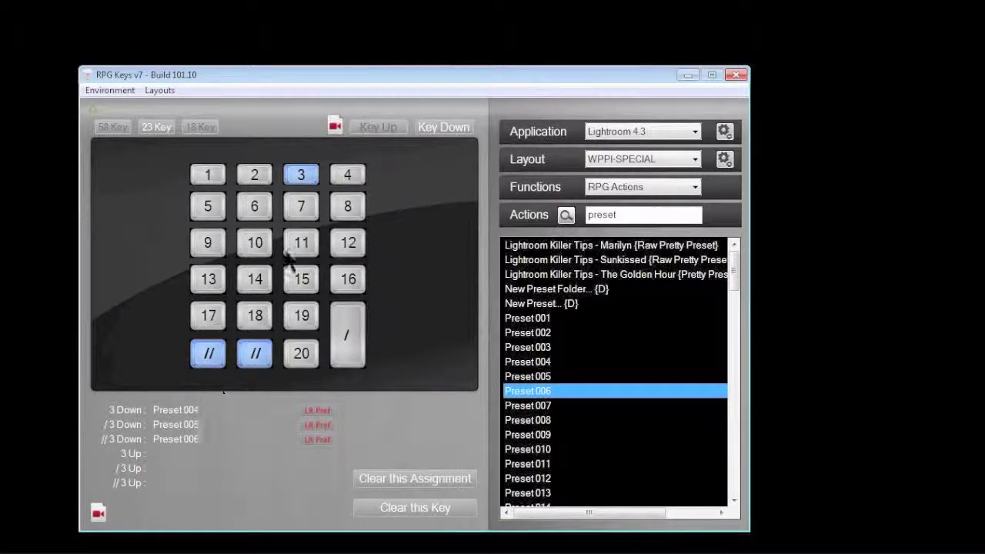
Assign Preset 007 to key 4 without a modifier and Preset 008 to key 4 with the / modifier.
click(255, 354)
click(348, 333)
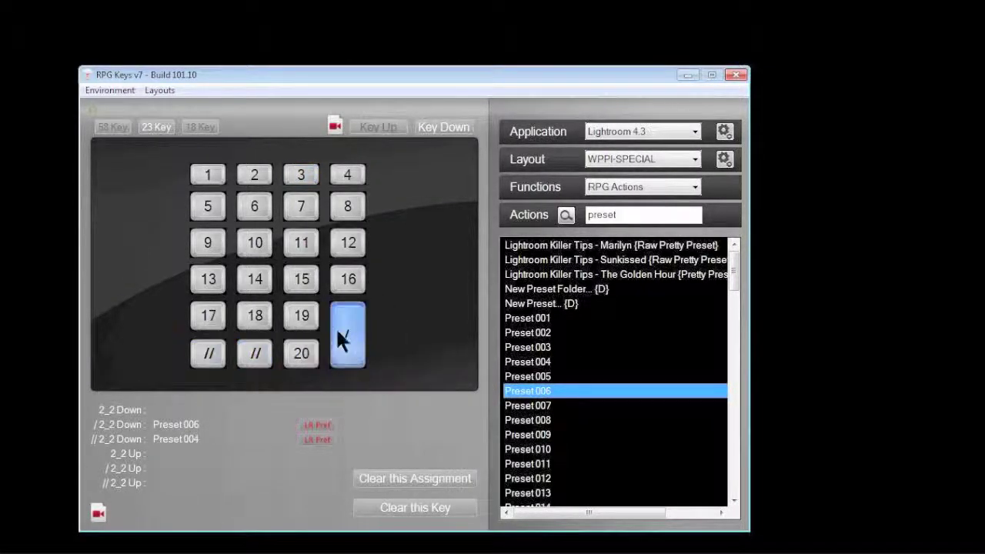
click(346, 177)
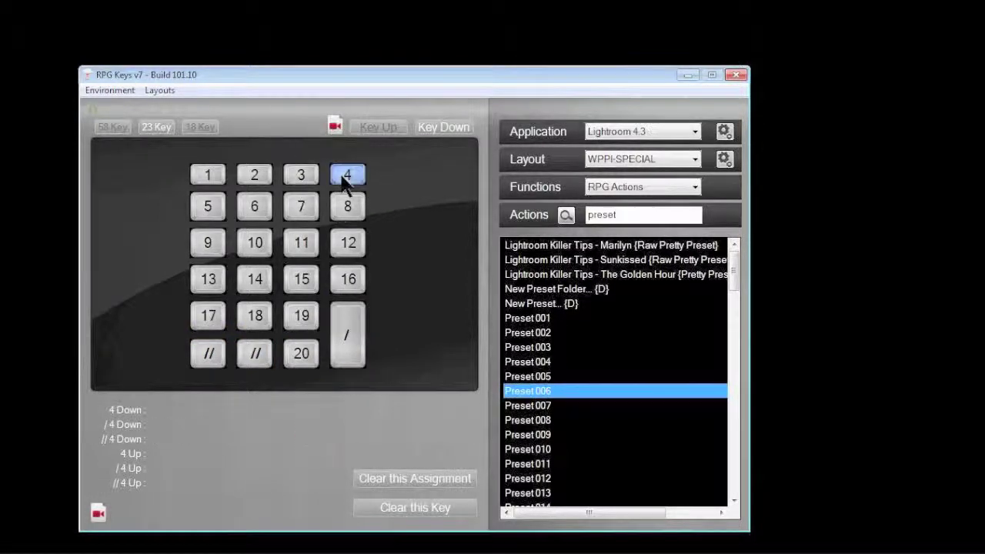
click(529, 405)
click(344, 333)
click(548, 420)
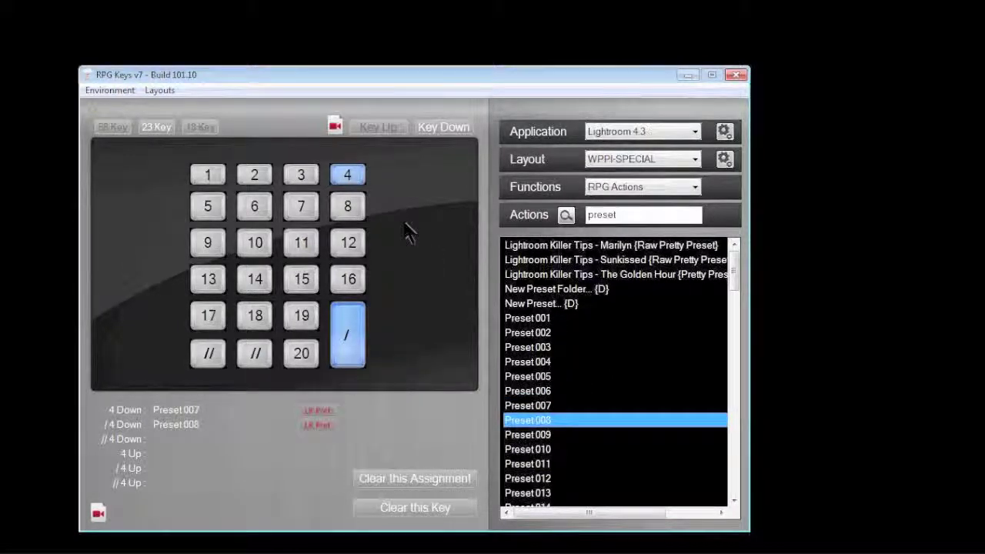
Link Preset 001 on key 2 to the Develop preset "tim" and save its Lightroom preferences.
click(257, 180)
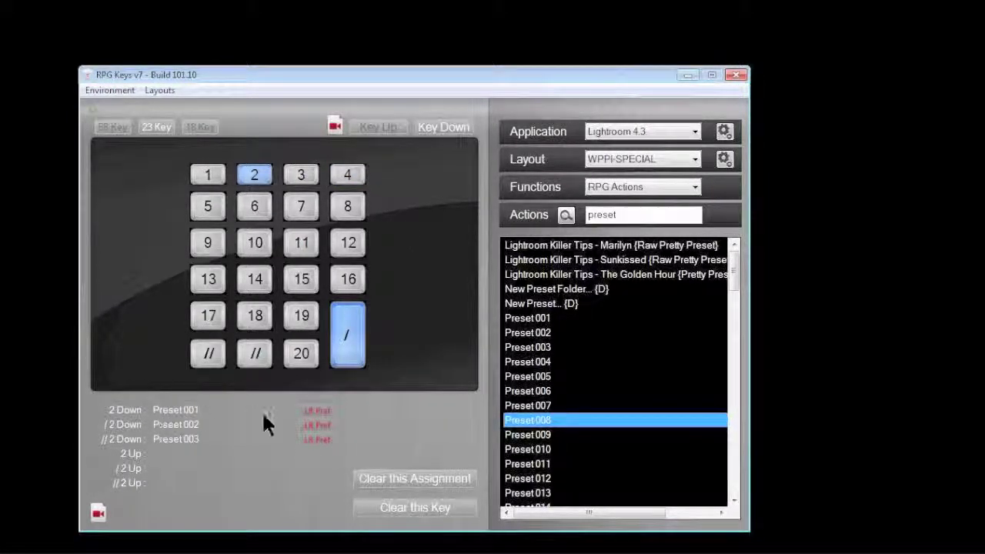
click(315, 410)
click(446, 148)
click(446, 148)
drag(423, 109, 444, 99)
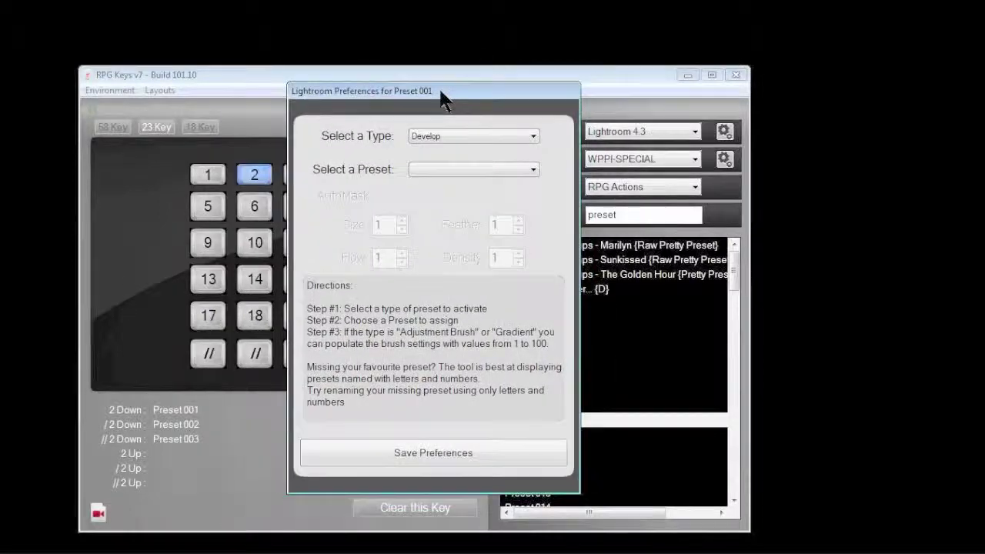
click(460, 169)
drag(533, 190, 535, 246)
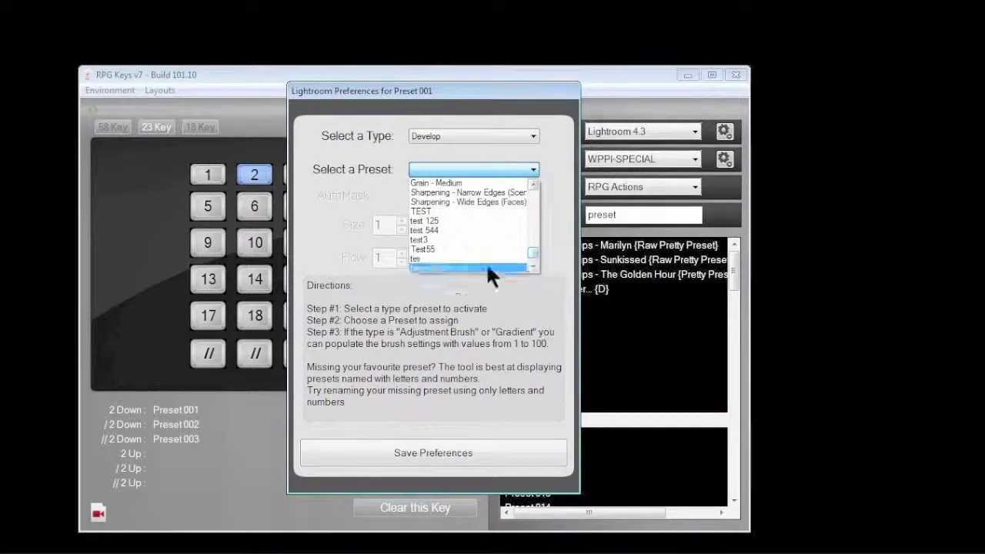
click(425, 259)
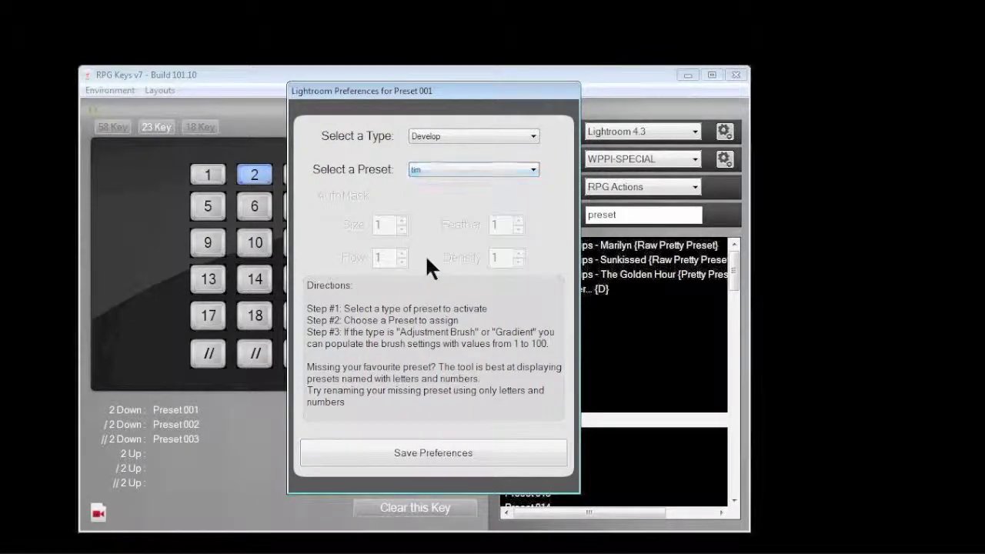
click(429, 449)
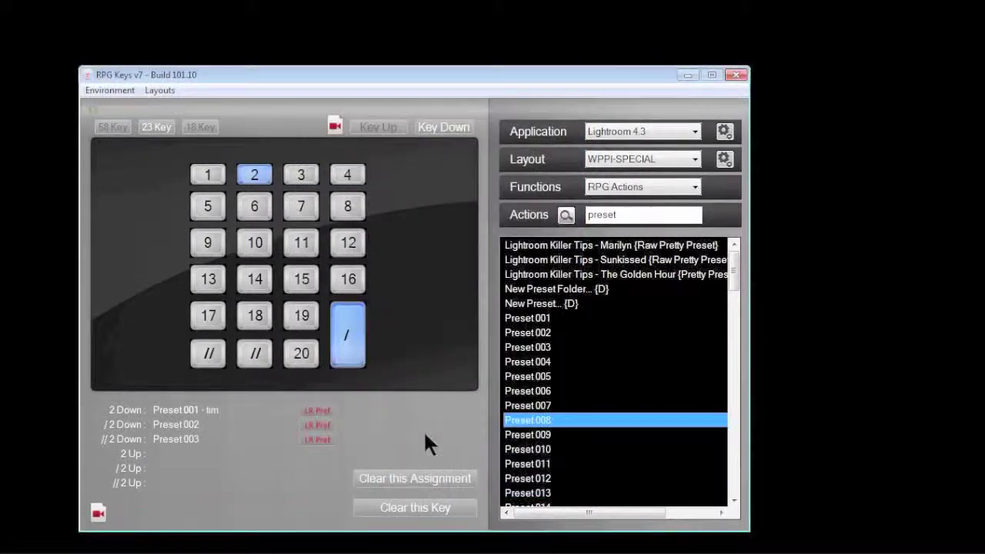
Link Preset 002 on key 2 to the Develop preset Test55 and save its Lightroom preferences.
click(317, 426)
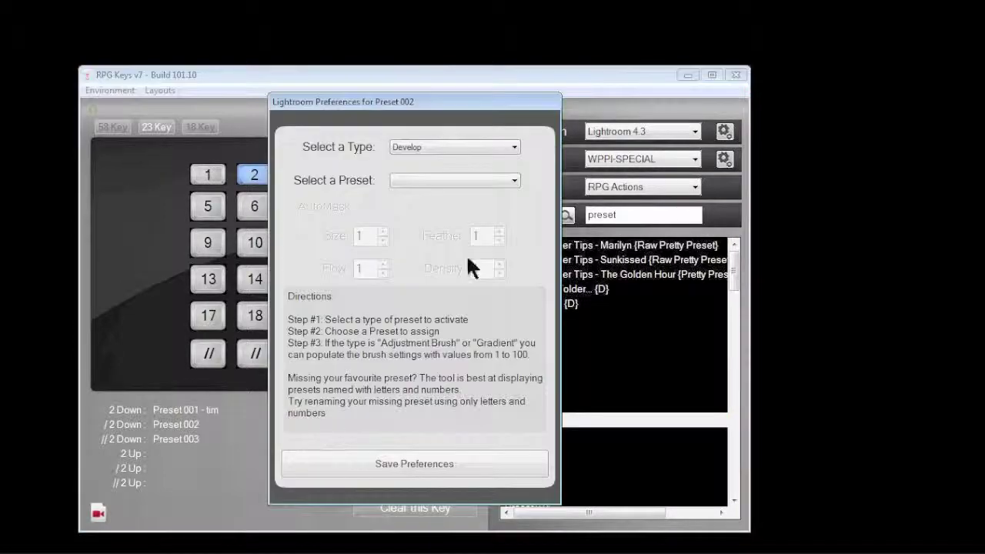
click(464, 179)
drag(518, 201, 514, 248)
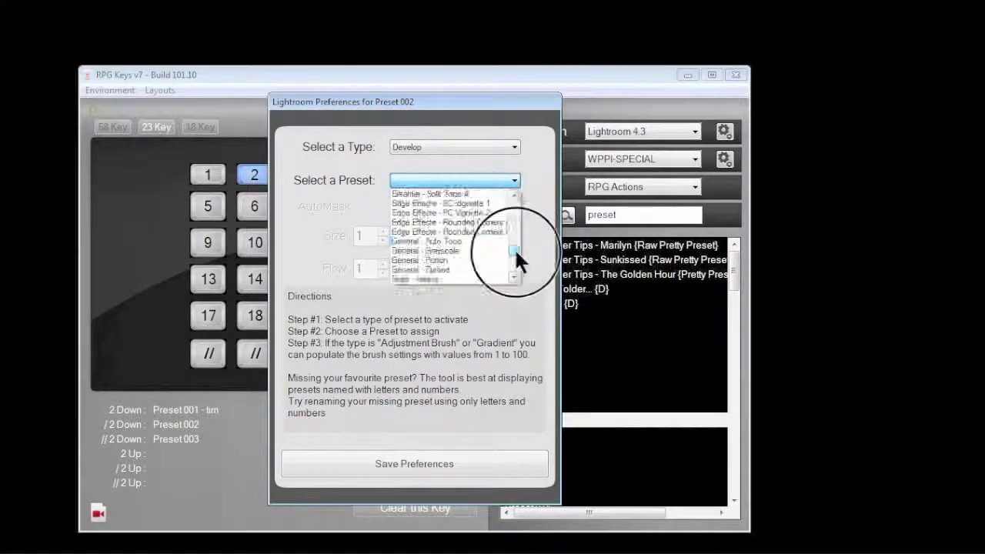
click(417, 459)
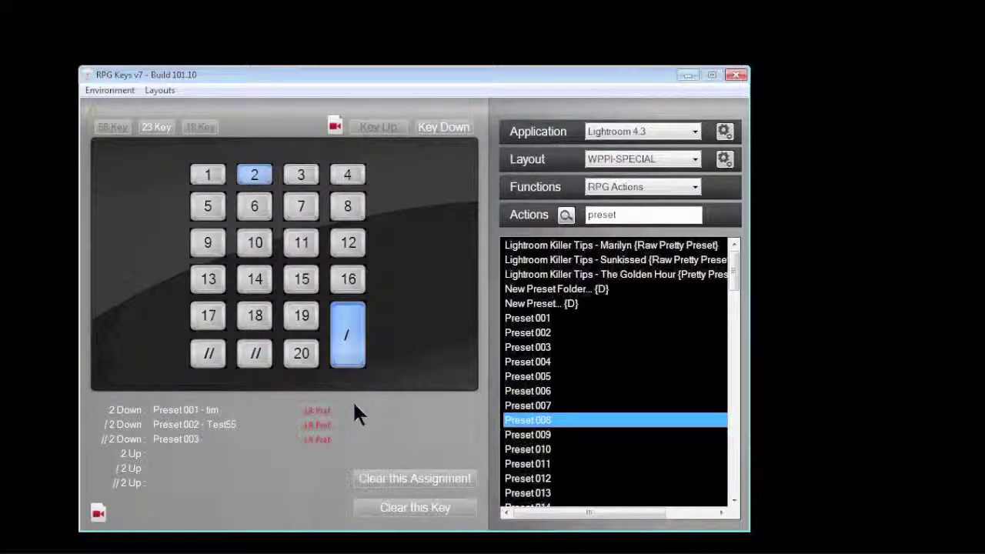
Reload the RPG Actions, search them for "preset", and assign Preset 010 to key 6 with the // modifier.
click(255, 207)
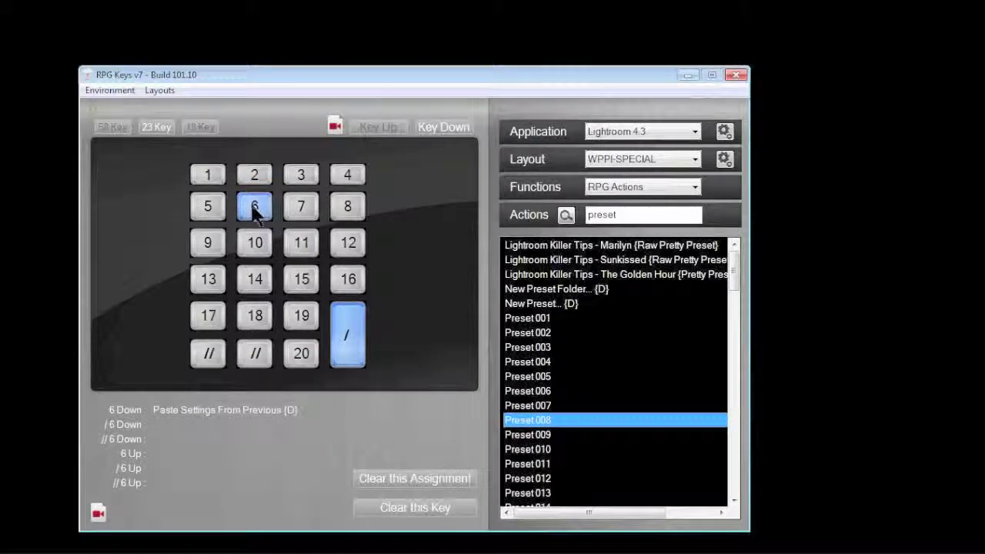
click(238, 356)
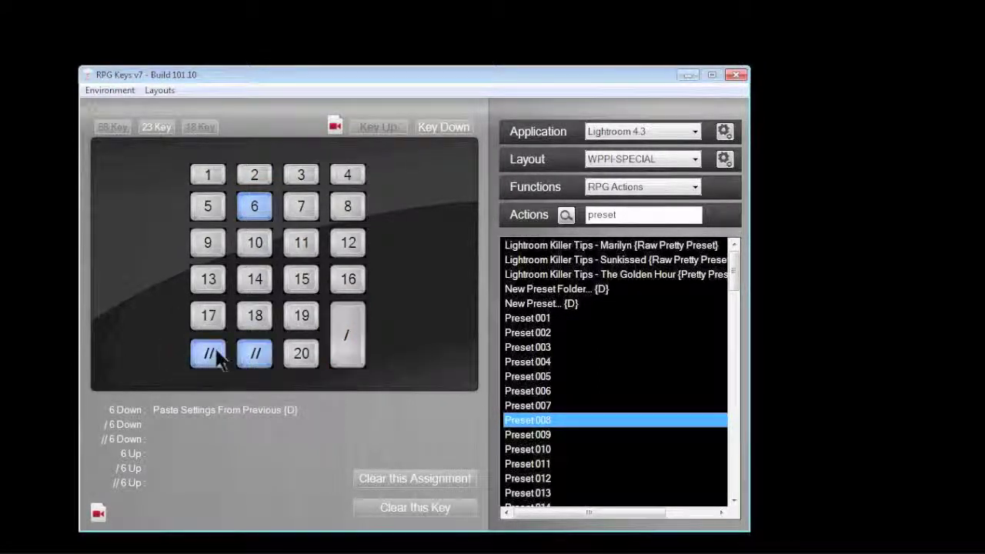
click(644, 187)
click(622, 265)
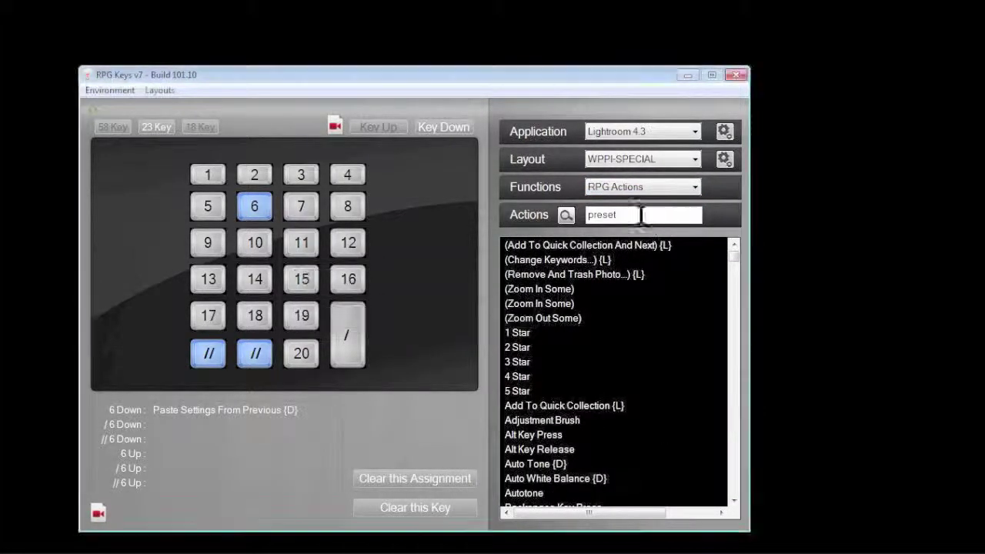
click(566, 217)
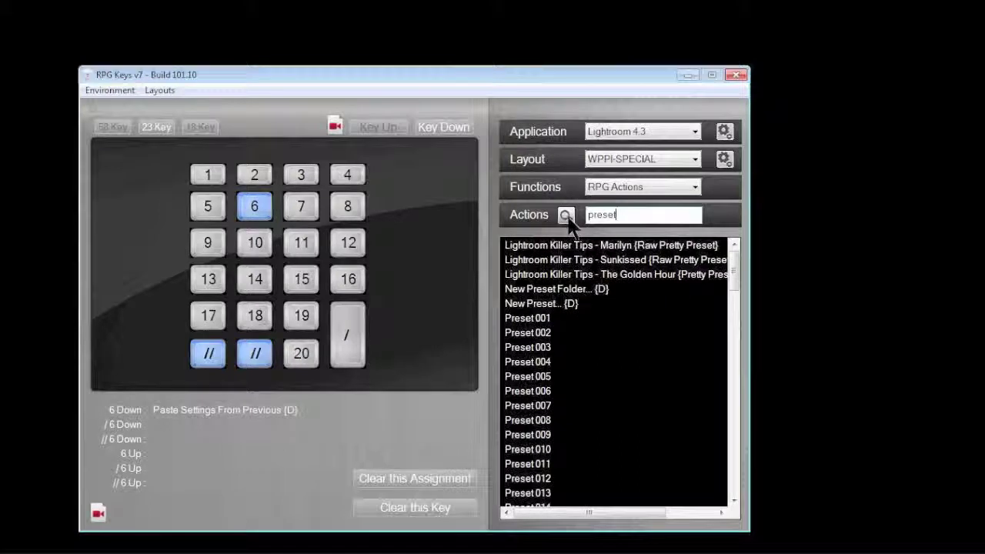
double_click(538, 449)
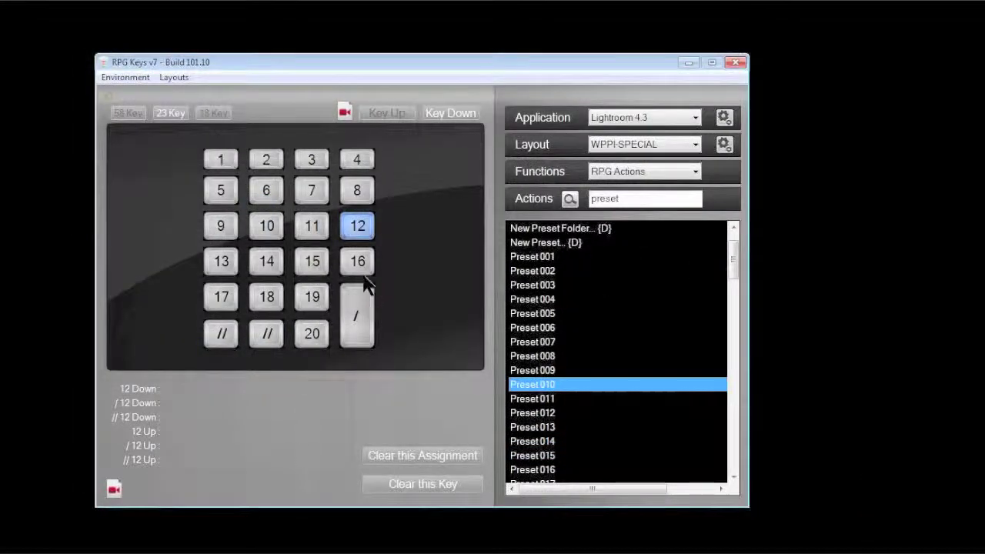
drag(351, 59, 325, 50)
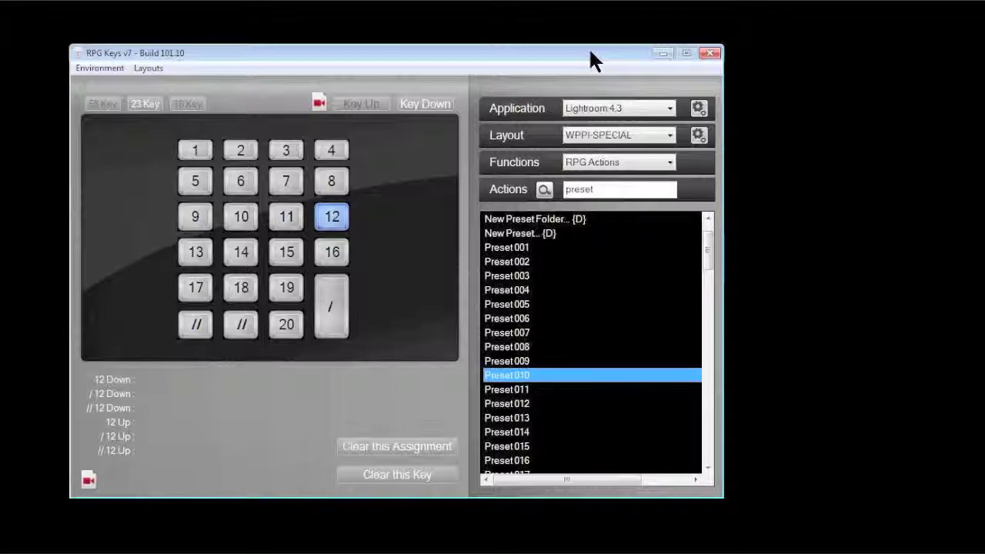
drag(615, 48, 581, 49)
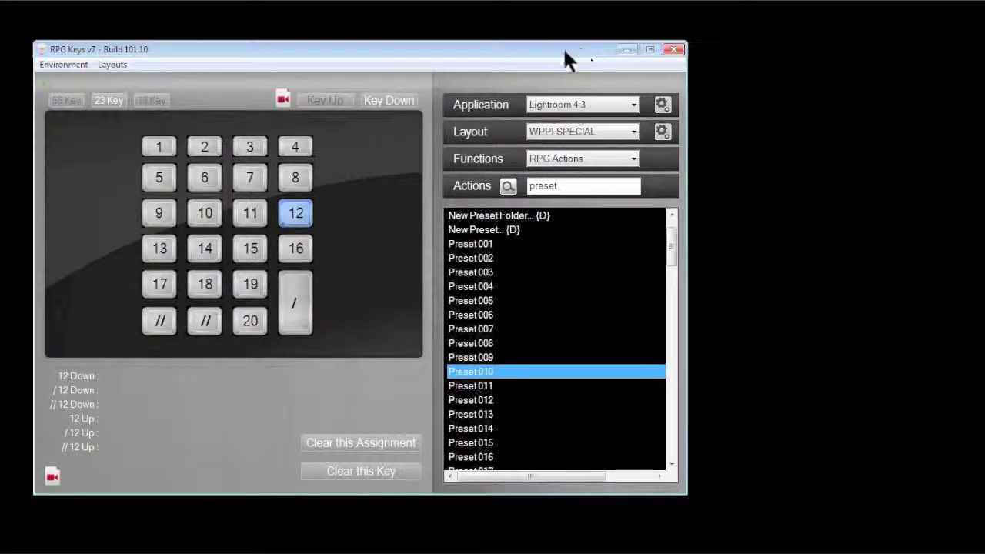